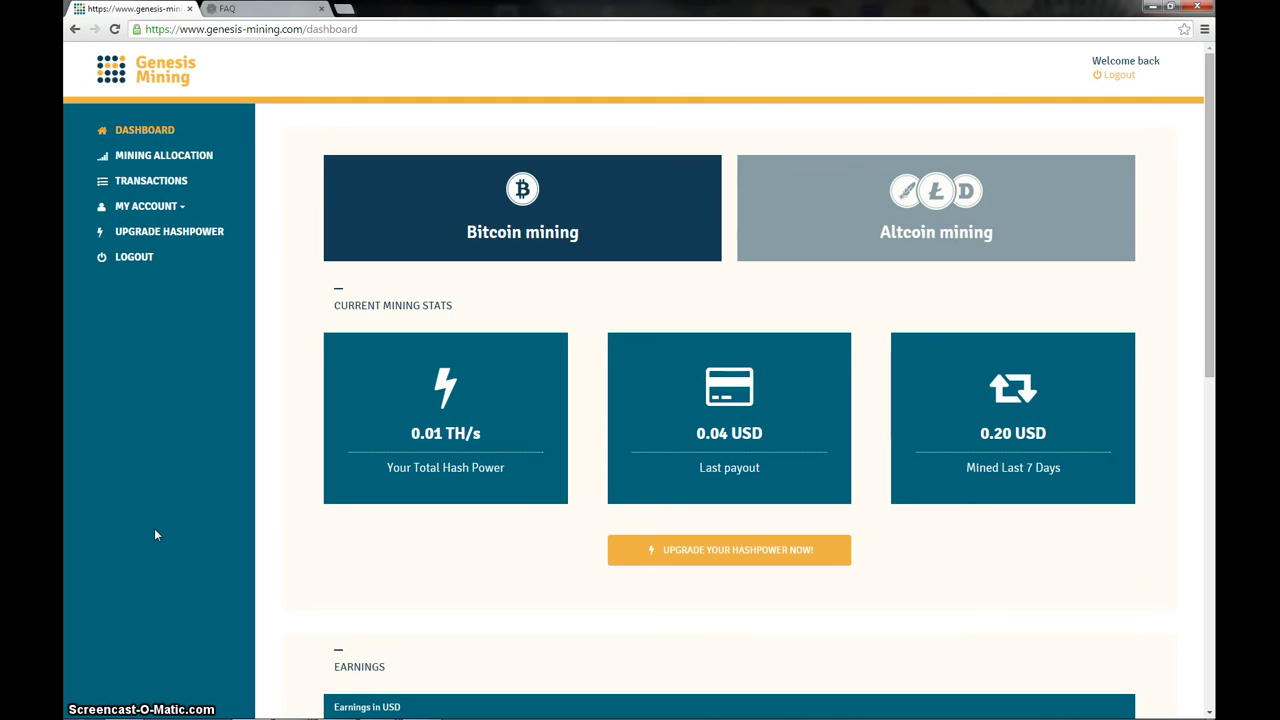
- Go to the Upgrade Hashpower page and expand the payment type list
{"action": "left_click", "coordinate": [154, 231]}
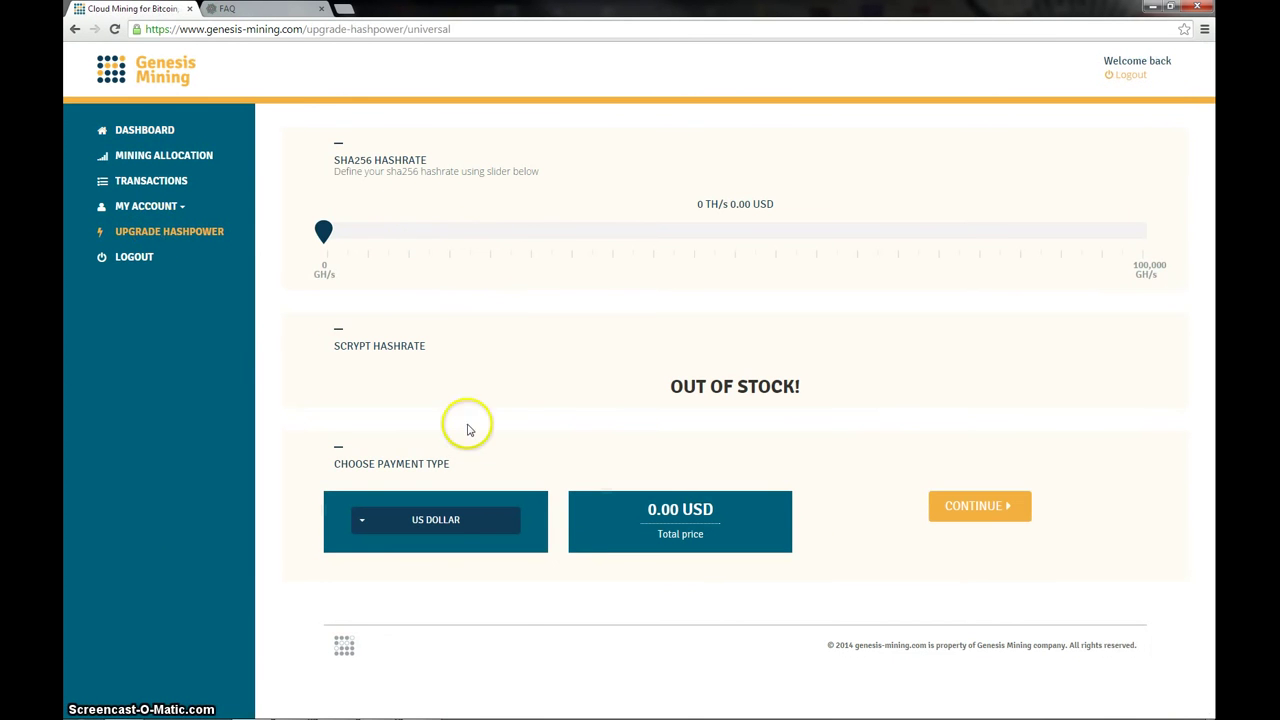
{"action": "left_click", "coordinate": [452, 511]}
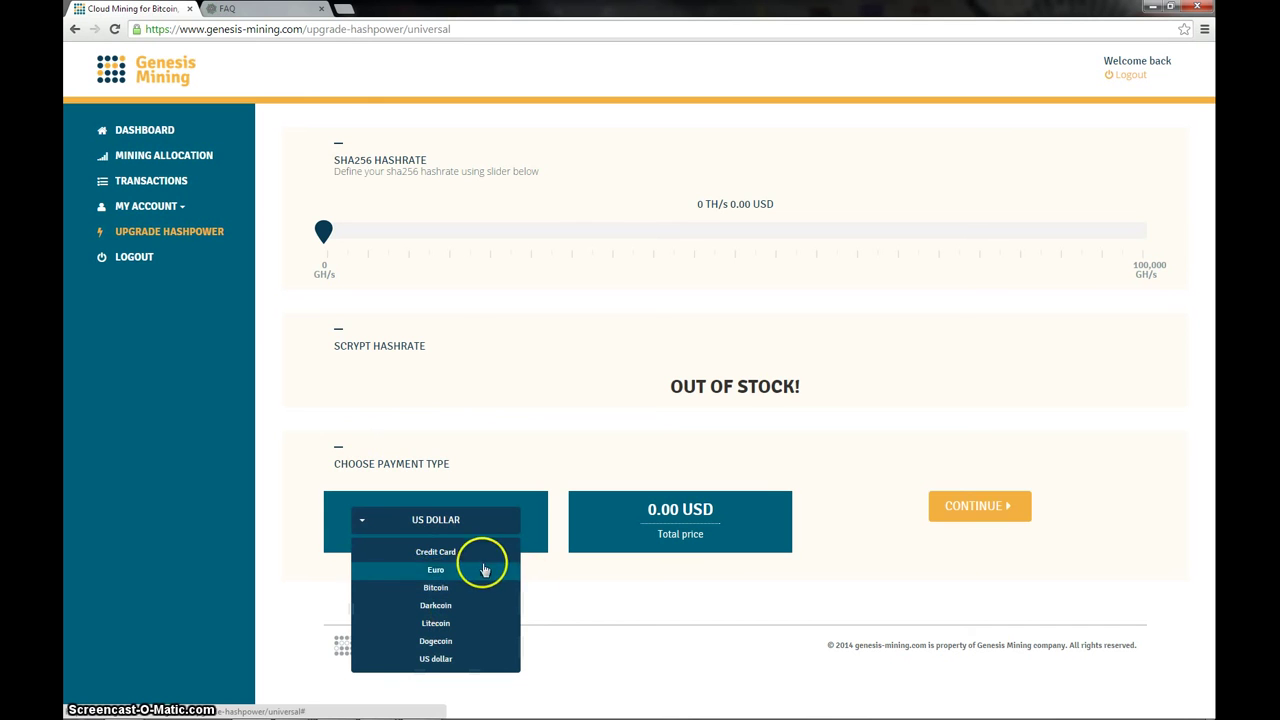
- Submit a 0.02 TH/s (14.22 USD) credit-card order, refused under the USD 50 minimum
{"action": "left_click", "coordinate": [475, 556]}
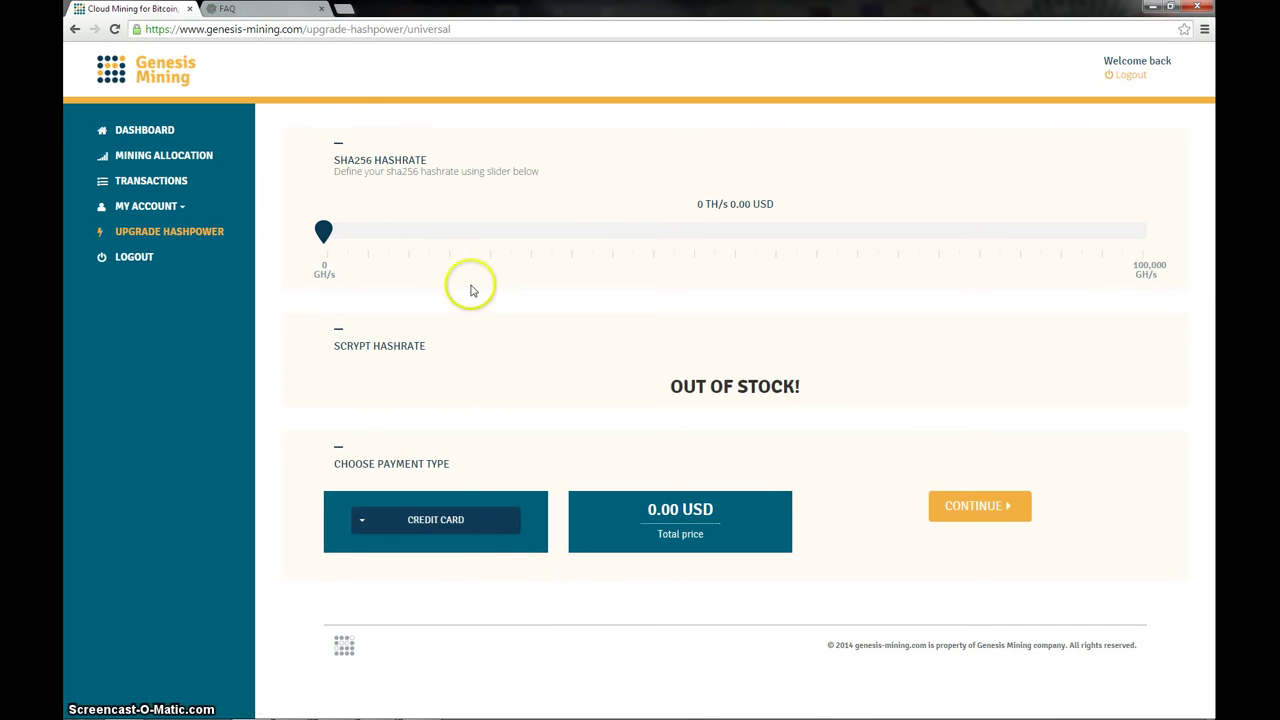
{"action": "left_click", "coordinate": [323, 232]}
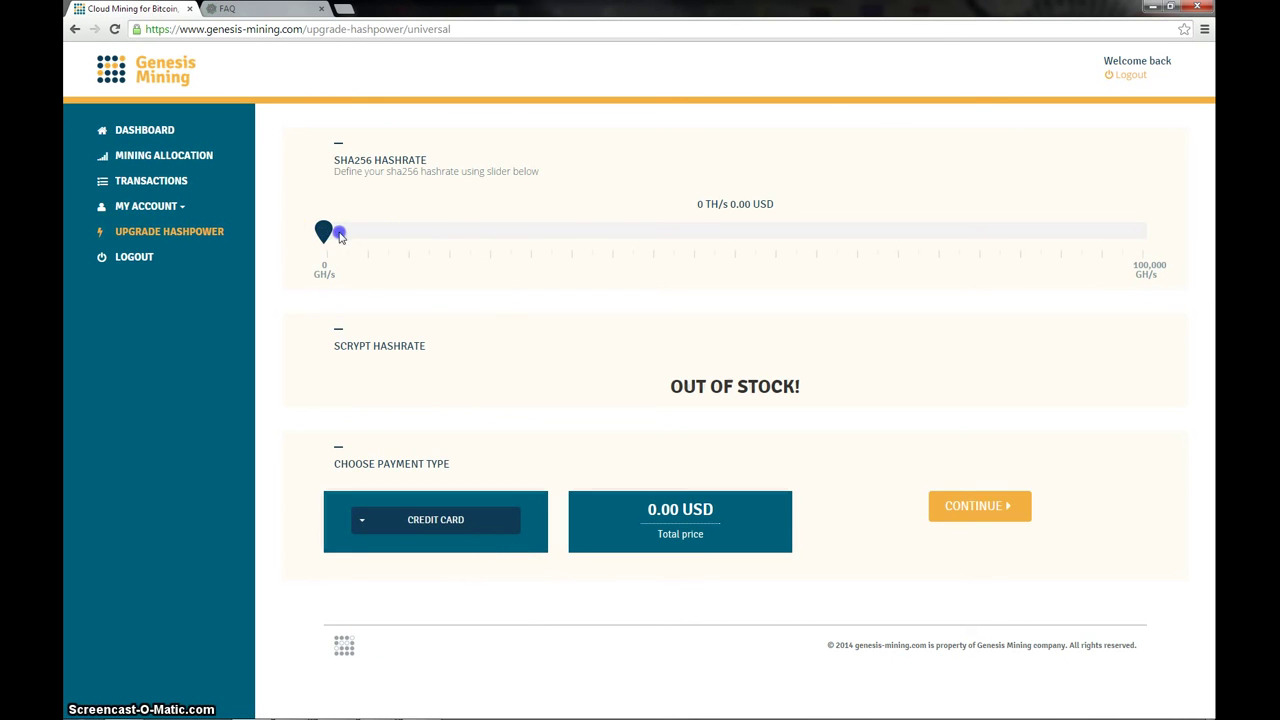
{"action": "left_click_drag", "start_coordinate": [325, 233], "coordinate": [452, 232]}
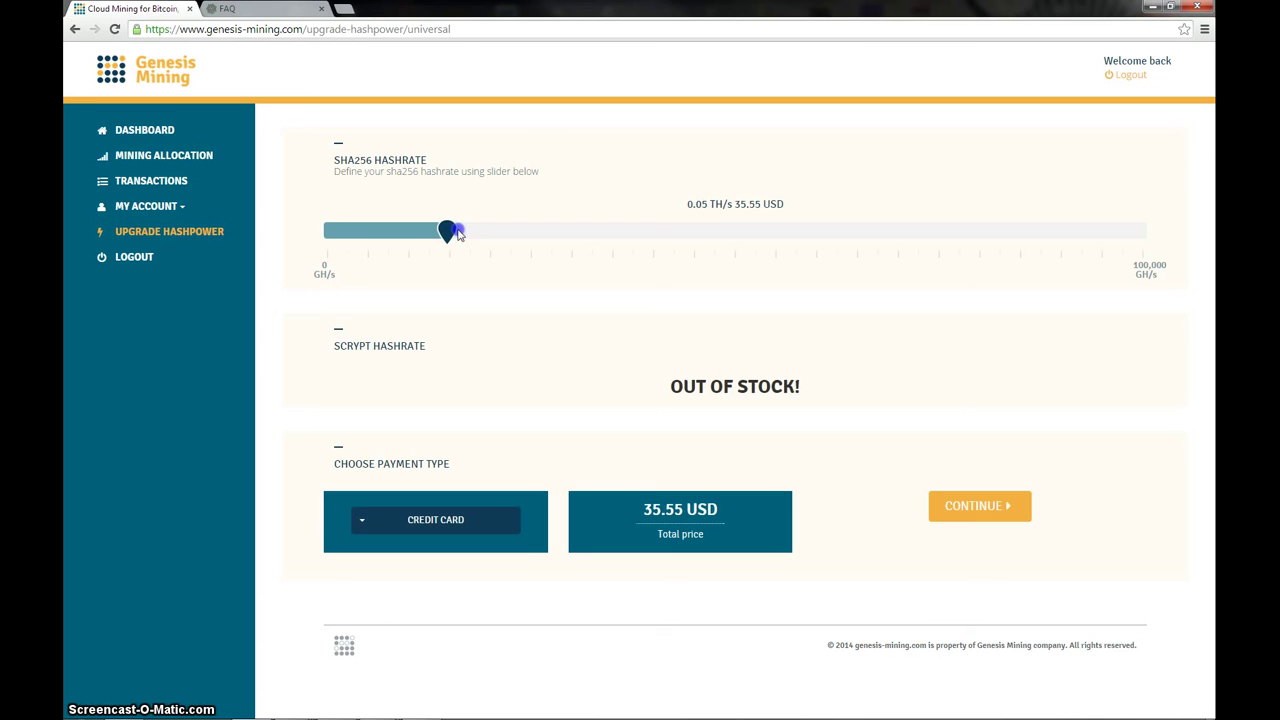
{"action": "left_click_drag", "start_coordinate": [458, 233], "coordinate": [330, 232]}
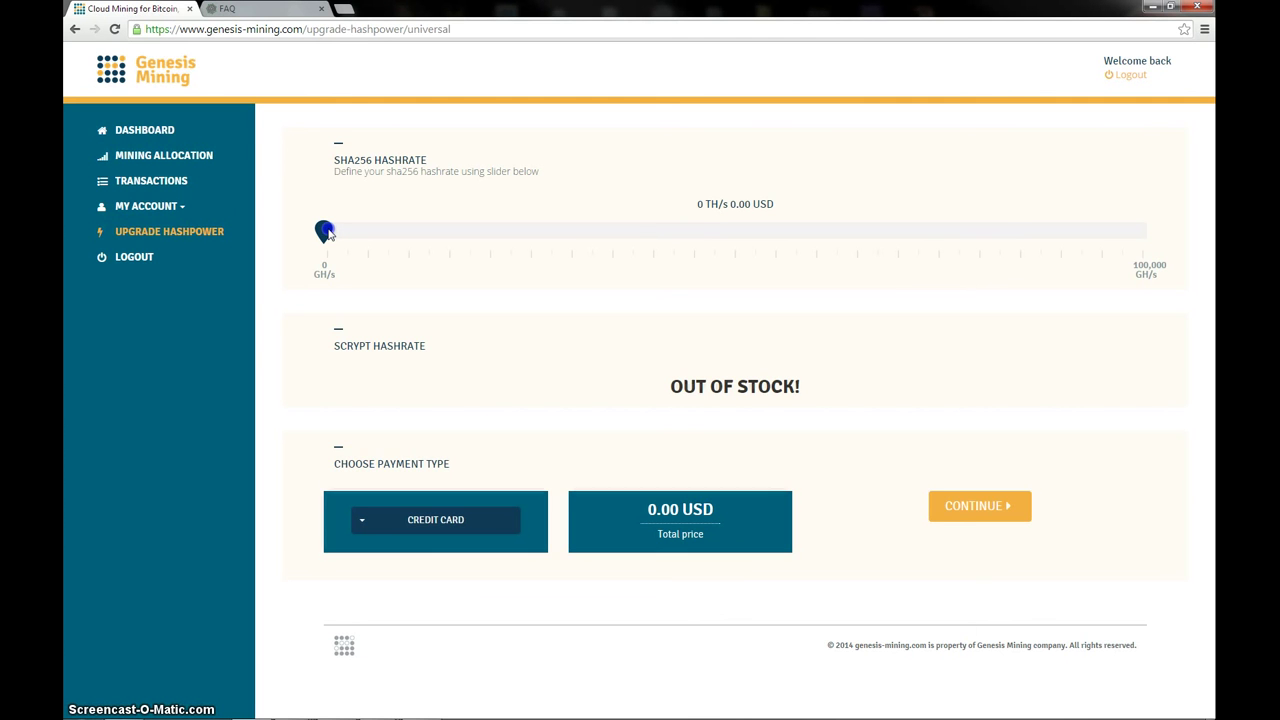
{"action": "mouse_move", "coordinate": [325, 232]}
{"action": "left_mouse_down"}
{"action": "mouse_move", "coordinate": [441, 234]}
{"action": "mouse_move", "coordinate": [330, 236]}
{"action": "left_mouse_up"}
{"action": "left_click", "coordinate": [364, 236]}
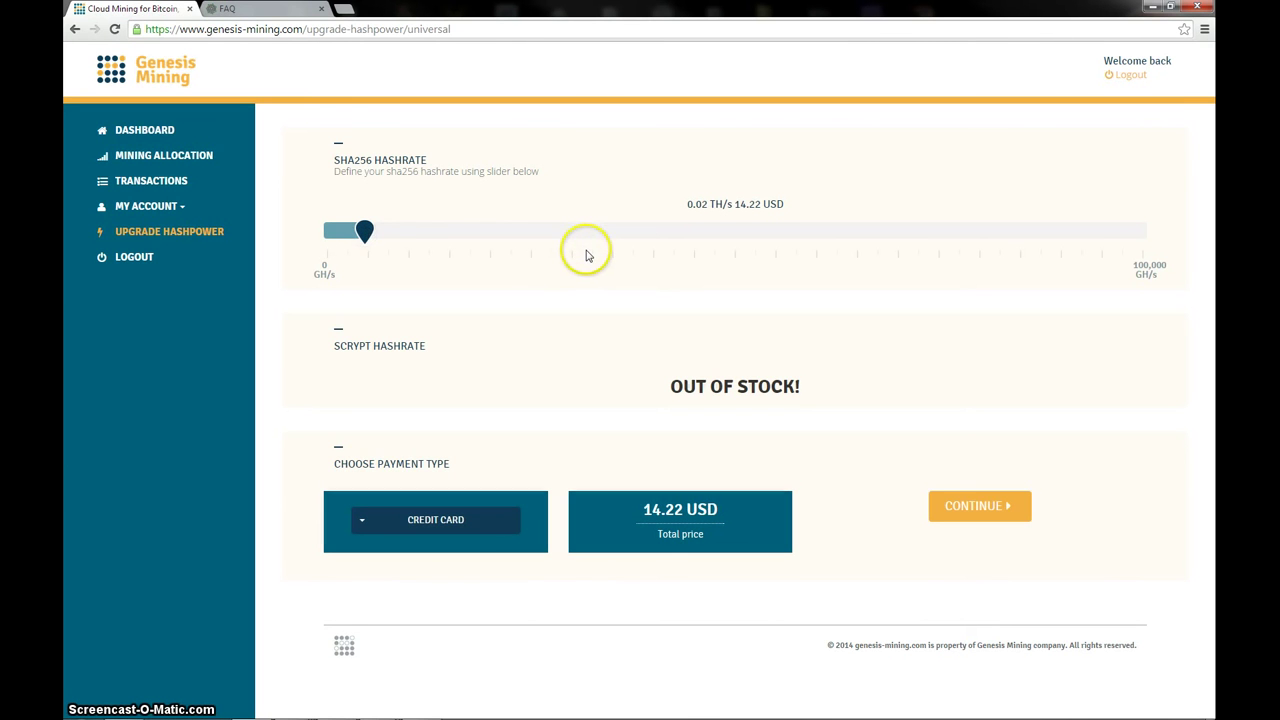
{"action": "left_click", "coordinate": [1004, 510]}
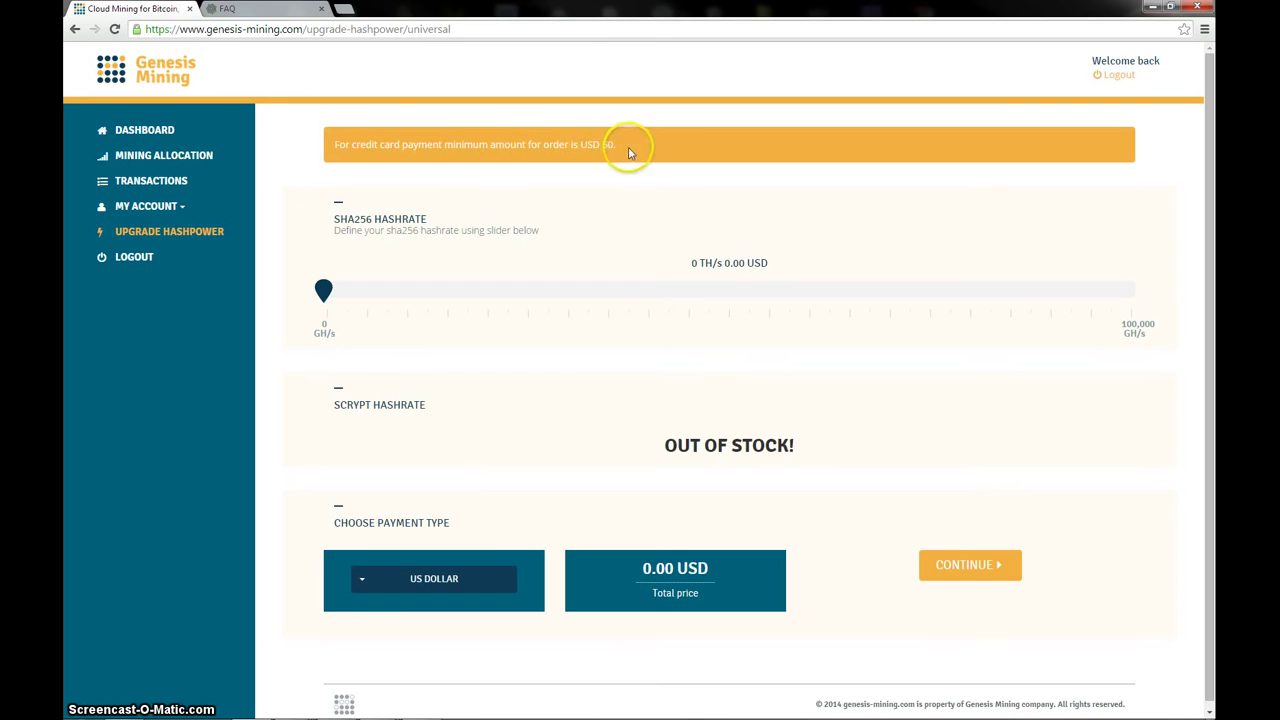
- Submit a 0.75 TH/s (533.25 USD) card order, refused over the 500 limit, then reselect Credit Card
{"action": "left_click", "coordinate": [449, 594]}
{"action": "left_click", "coordinate": [377, 291]}
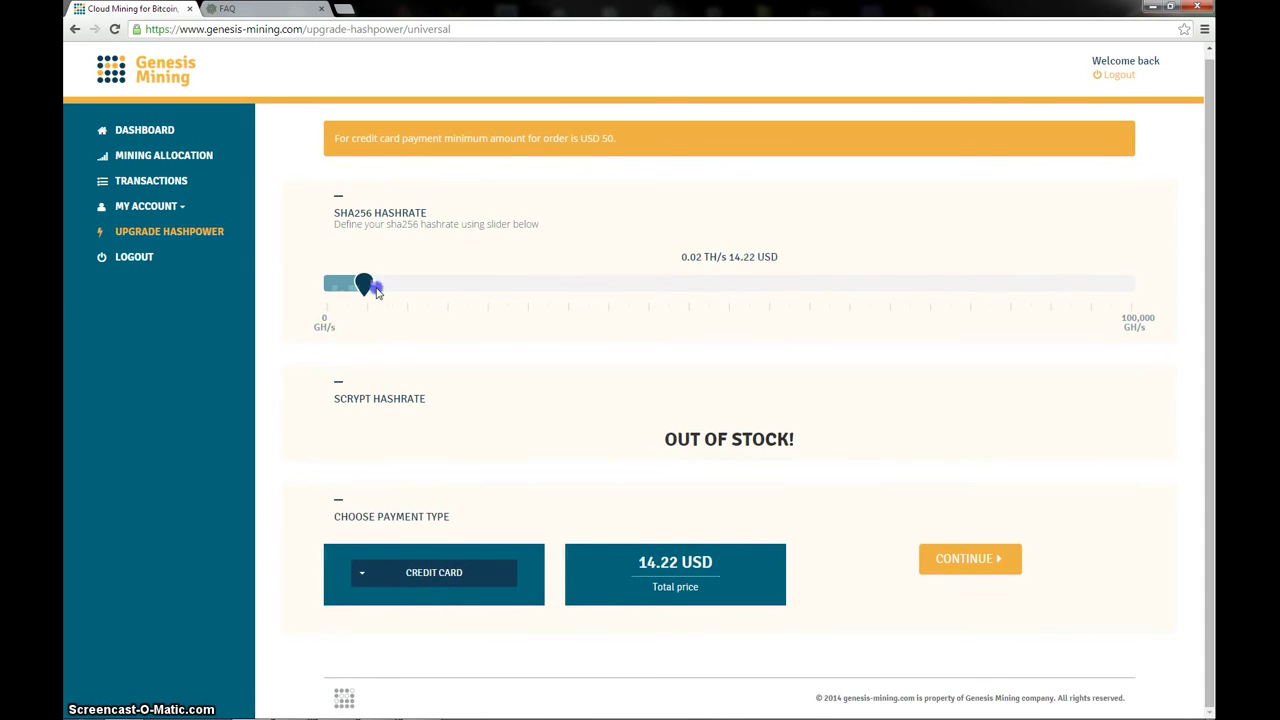
{"action": "left_click_drag", "start_coordinate": [377, 291], "coordinate": [731, 287]}
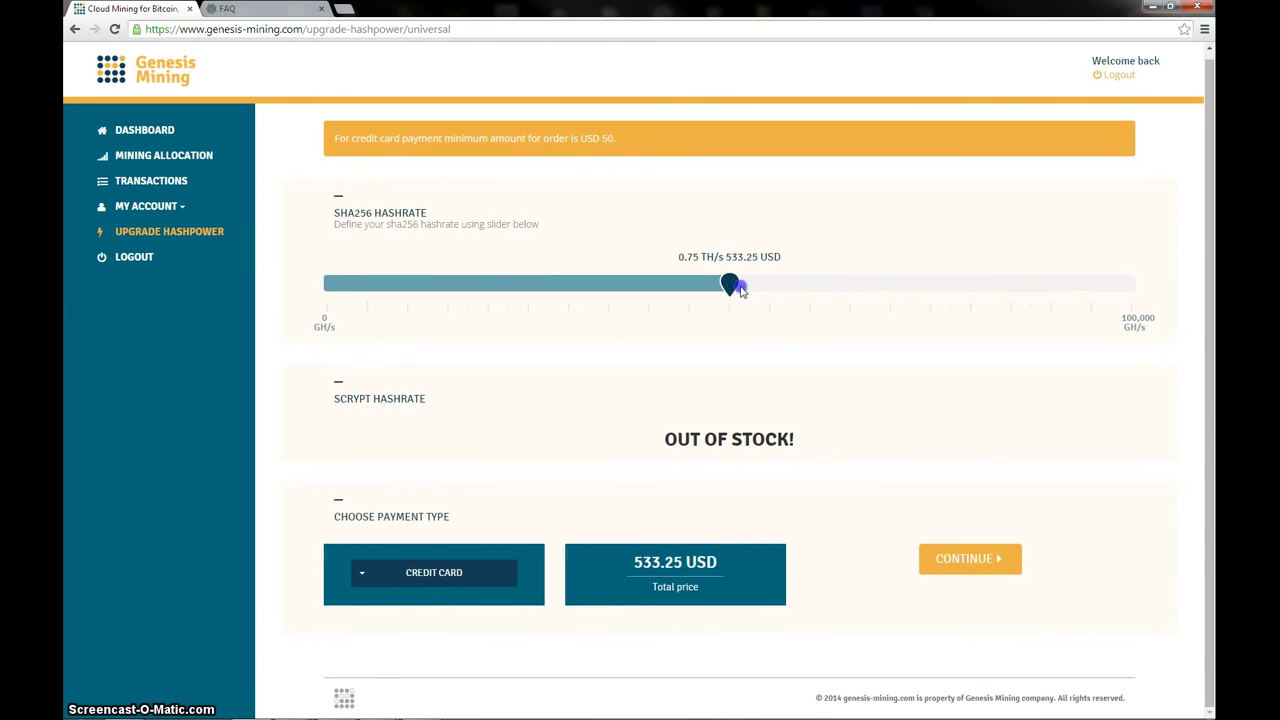
{"action": "left_click", "coordinate": [1000, 573]}
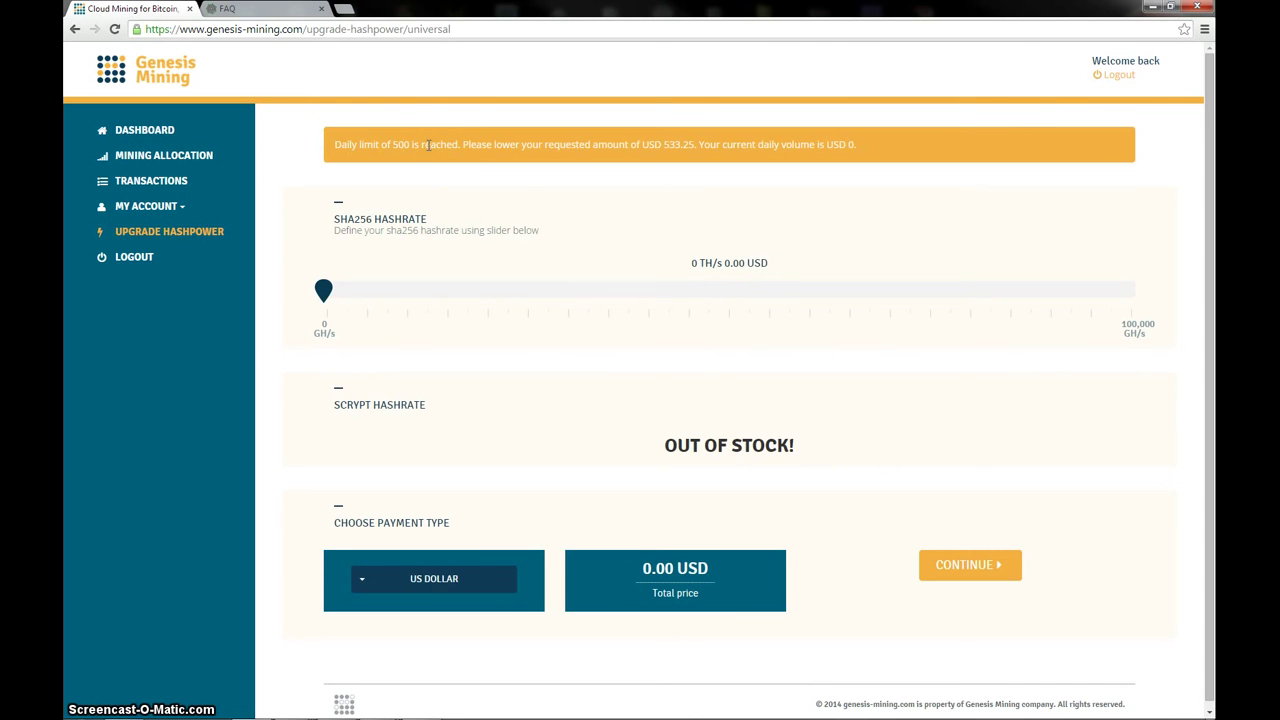
{"action": "left_click", "coordinate": [455, 585]}
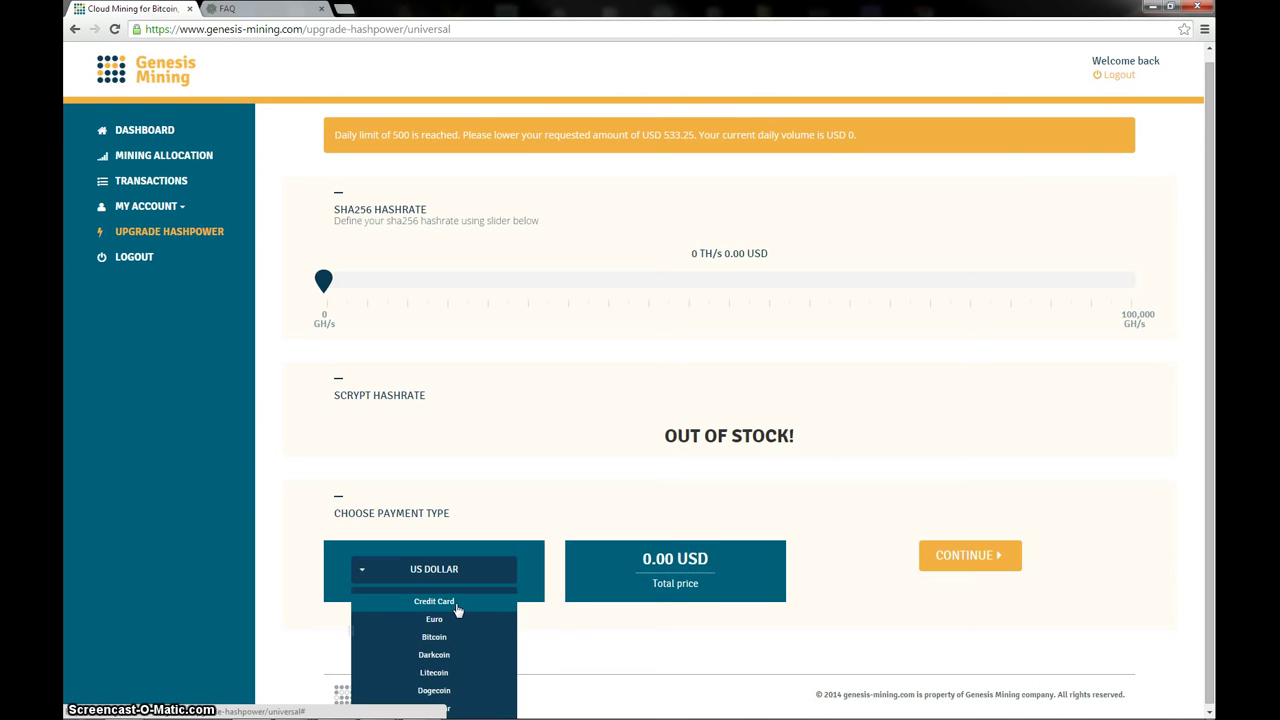
{"action": "left_click", "coordinate": [456, 604]}
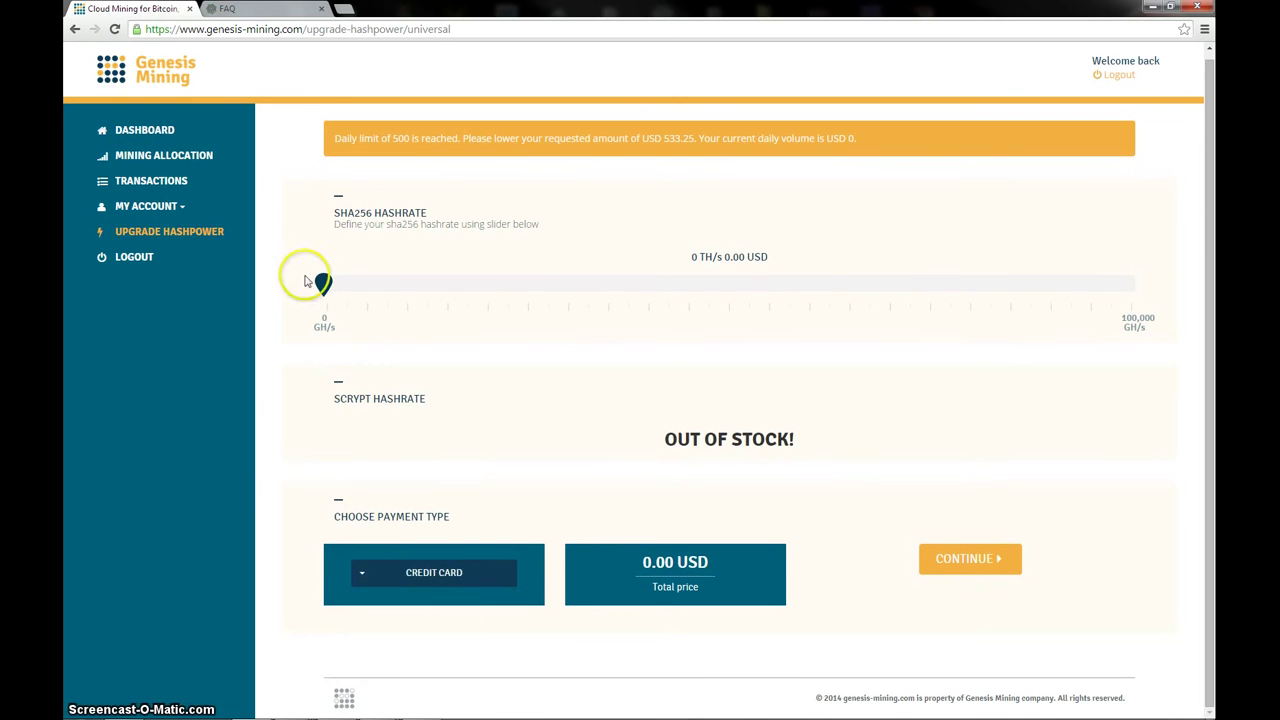
- Set the SHA256 hashrate to 0.1 TH/s (71.10 USD) and continue to the order summary
{"action": "mouse_move", "coordinate": [323, 281]}
{"action": "left_mouse_down"}
{"action": "mouse_move", "coordinate": [665, 287]}
{"action": "mouse_move", "coordinate": [527, 287]}
{"action": "mouse_move", "coordinate": [551, 300]}
{"action": "mouse_move", "coordinate": [563, 287]}
{"action": "mouse_move", "coordinate": [648, 285]}
{"action": "mouse_move", "coordinate": [567, 284]}
{"action": "mouse_move", "coordinate": [729, 285]}
{"action": "left_mouse_up"}
{"action": "mouse_move", "coordinate": [614, 285]}
{"action": "left_mouse_down"}
{"action": "mouse_move", "coordinate": [408, 285]}
{"action": "mouse_move", "coordinate": [533, 287]}
{"action": "left_mouse_up"}
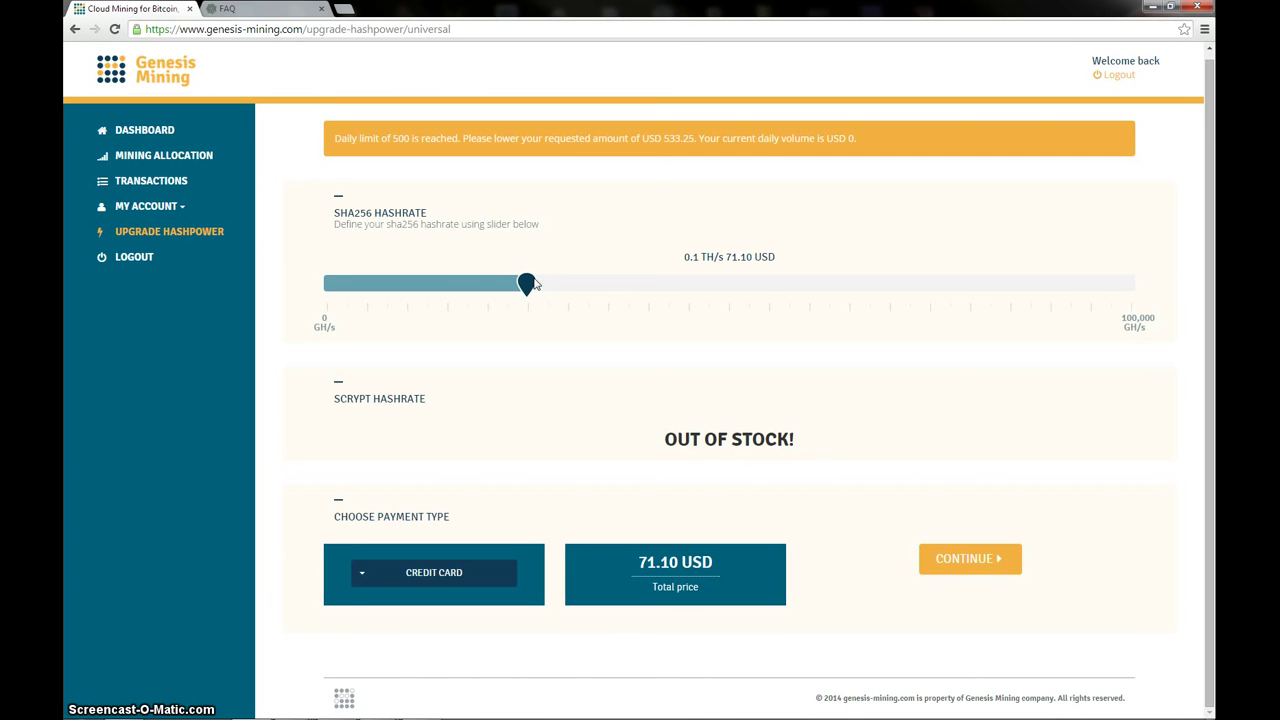
{"action": "left_click", "coordinate": [528, 288]}
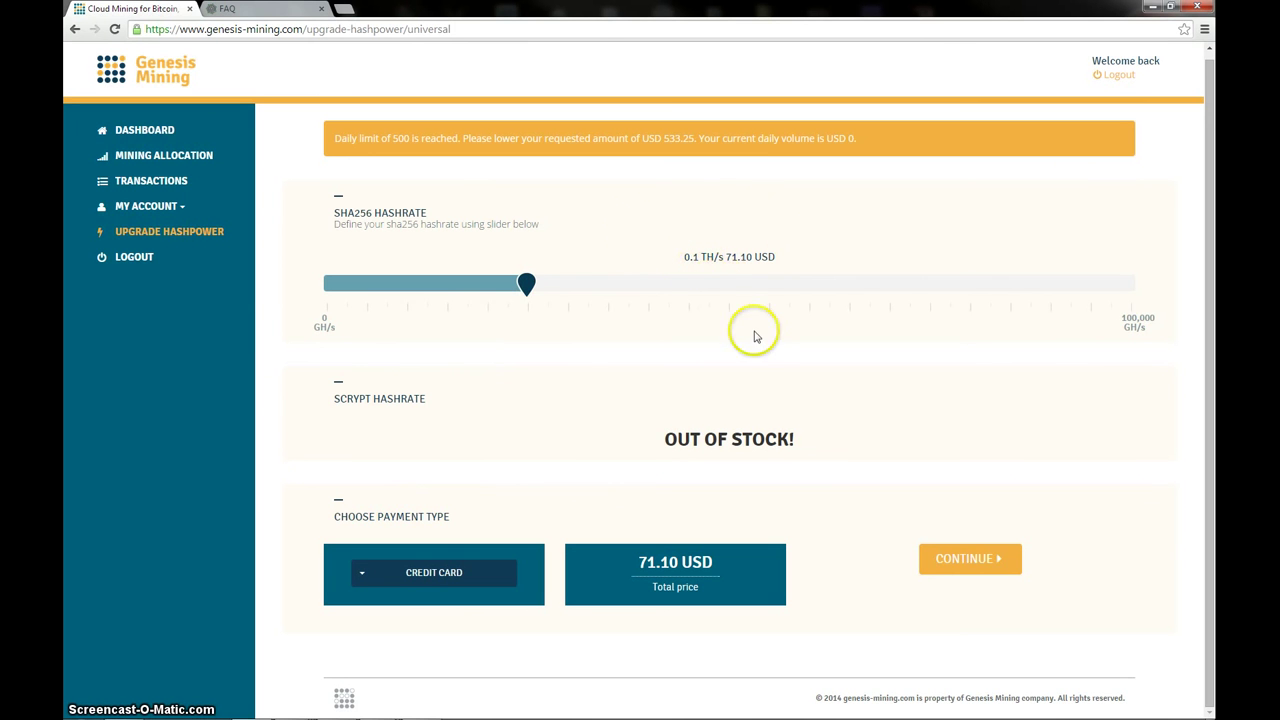
{"action": "left_click", "coordinate": [988, 571]}
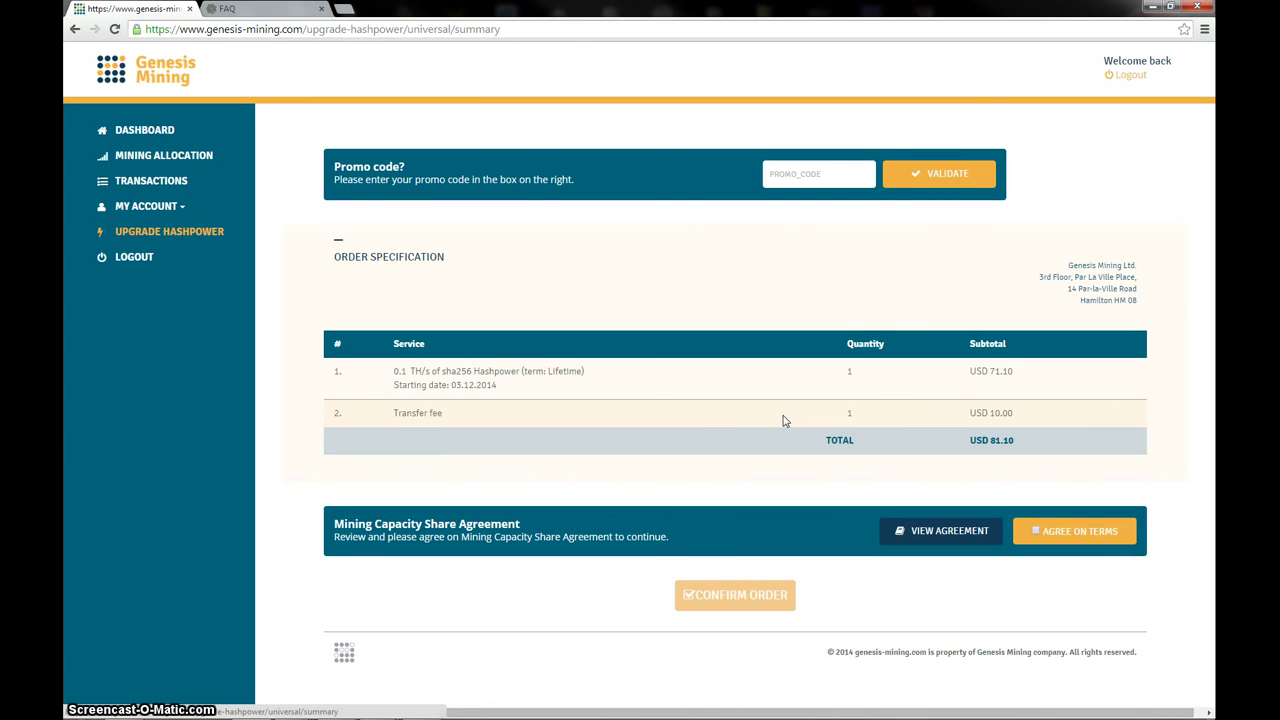
- Validate promo code CK_DISCOUNT, cutting the hashpower line to USD 68.97 and the total to USD 78.97
{"action": "left_click", "coordinate": [834, 182]}
{"action": "type", "text": "CK_D"}
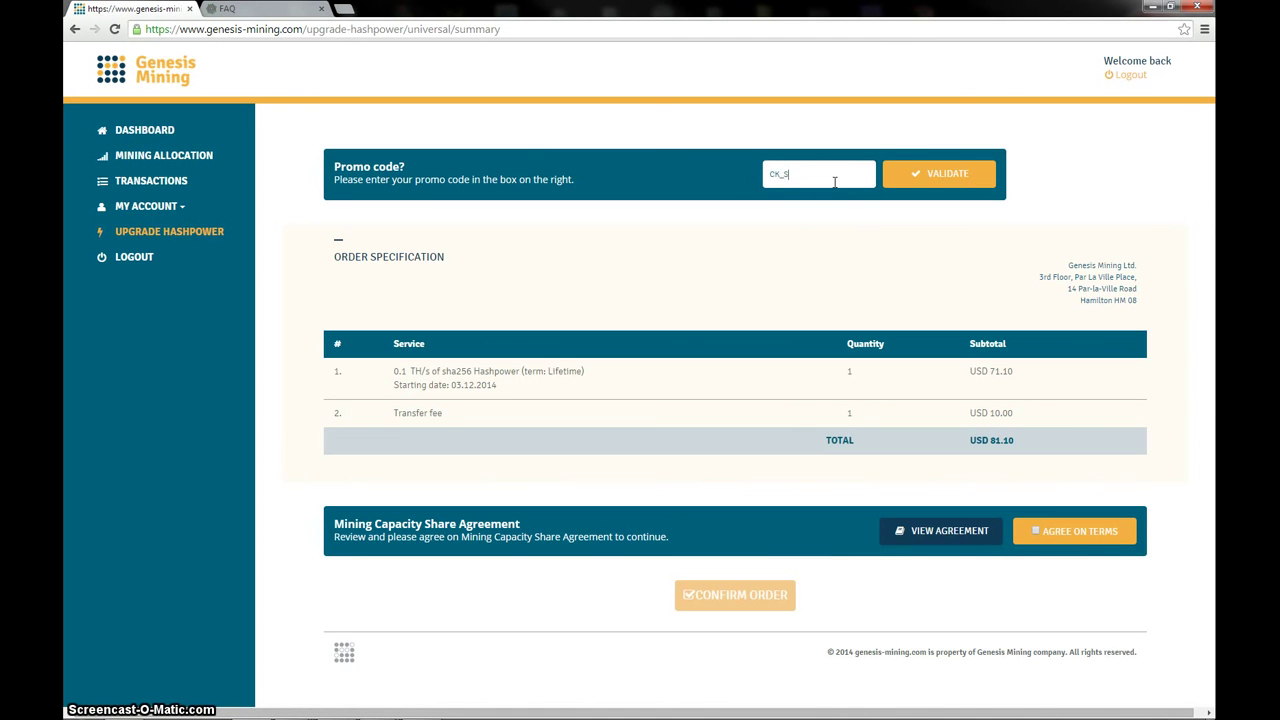
{"action": "type", "text": "ISCOUNT"}
{"action": "left_click", "coordinate": [945, 175]}
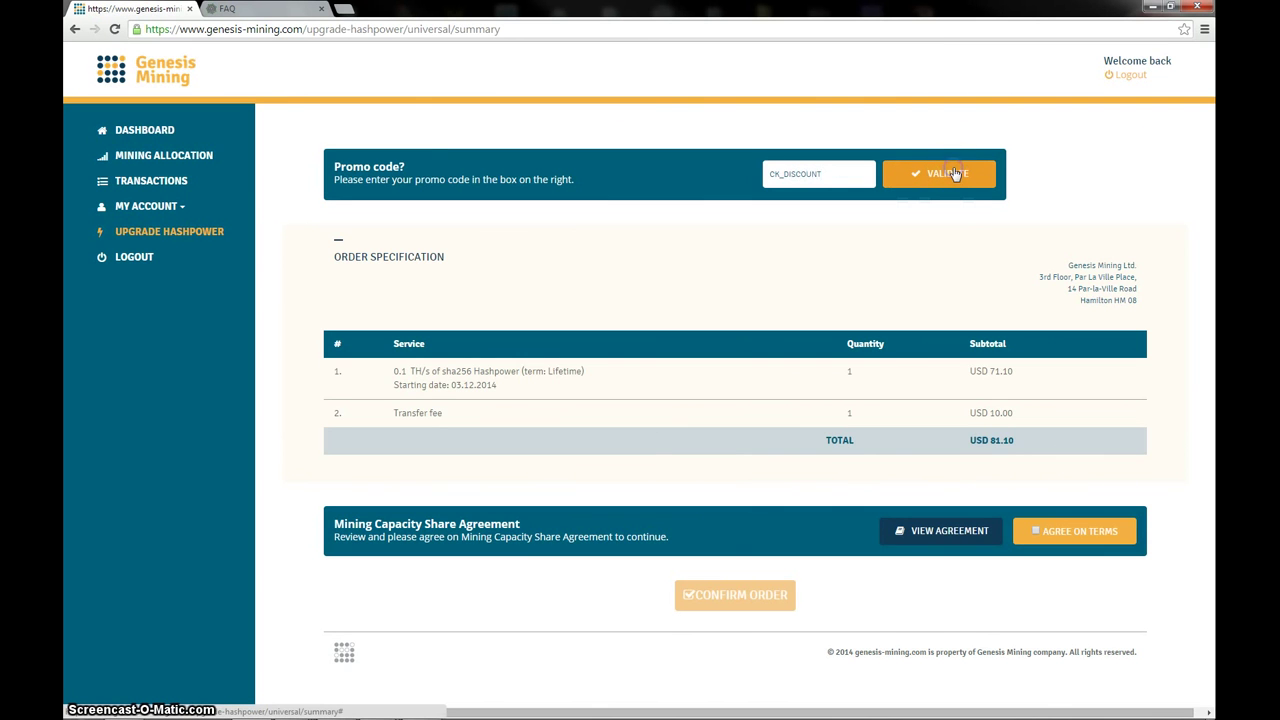
{"action": "left_click", "coordinate": [955, 174]}
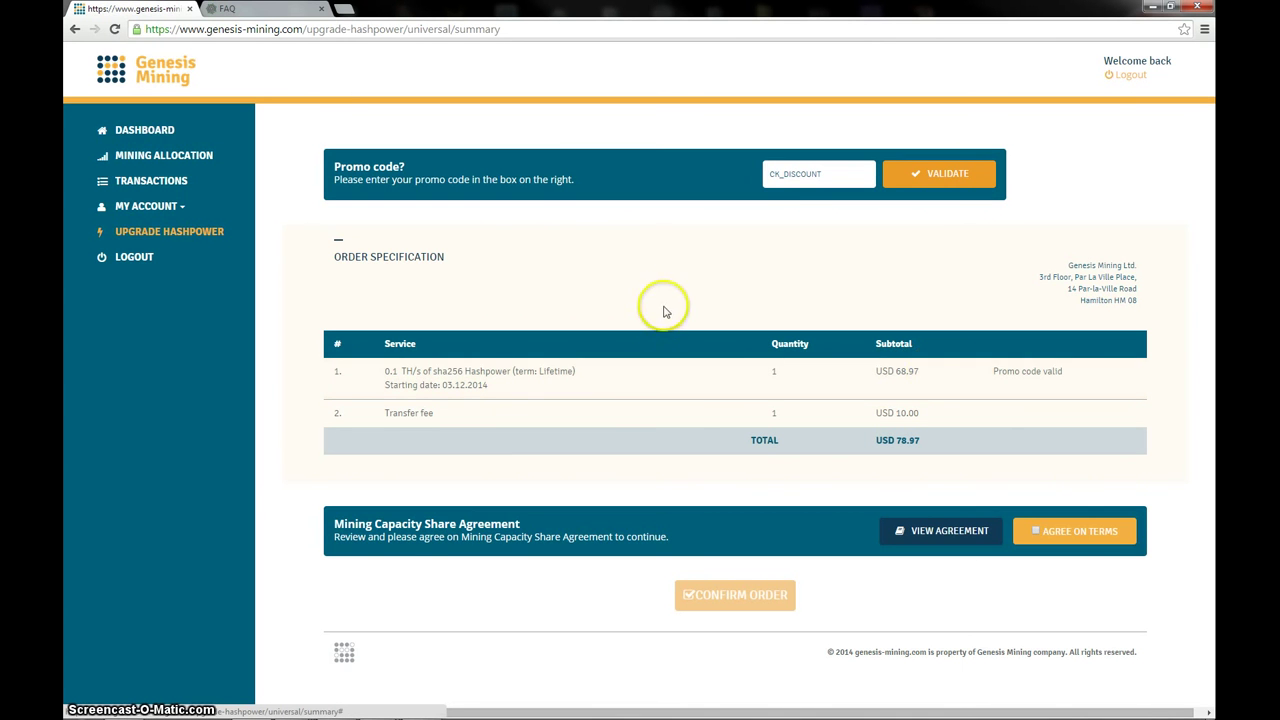
- Bring the Simplex FAQ tab forward and scroll through it
{"action": "left_click", "coordinate": [265, 9]}
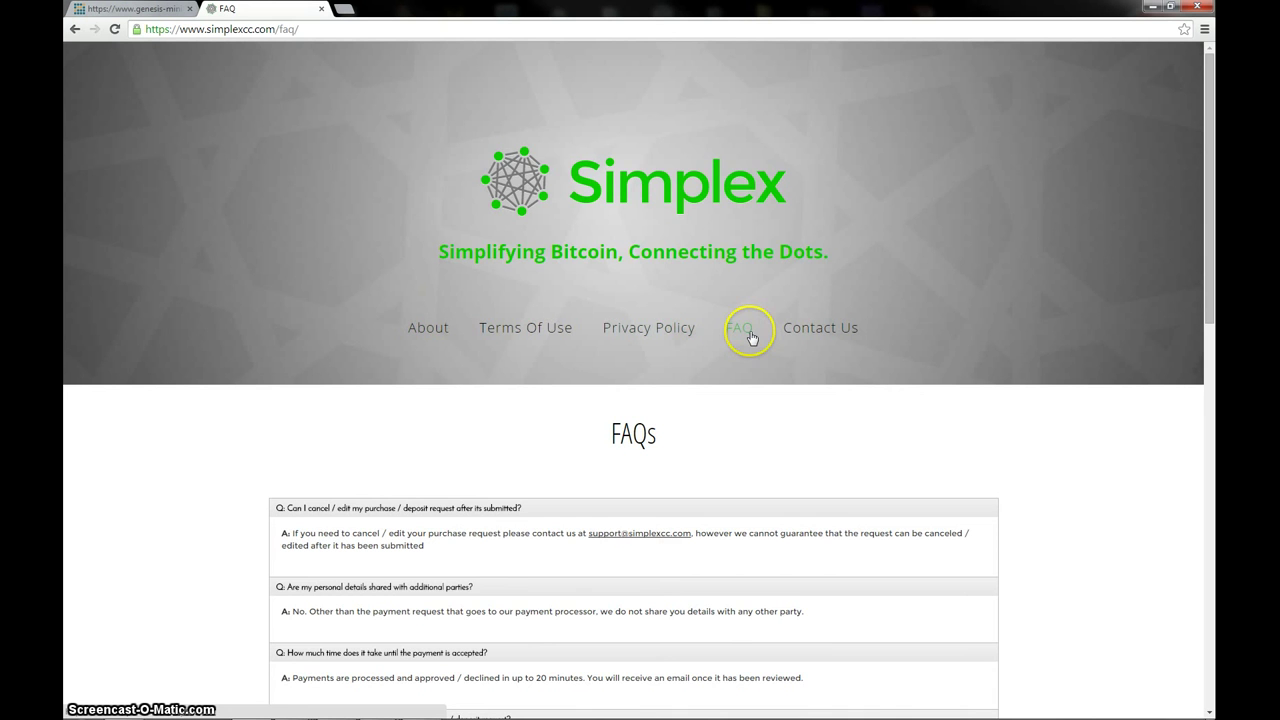
{"action": "scroll", "coordinate": [440, 315], "scroll_direction": "down", "scroll_amount": 2}
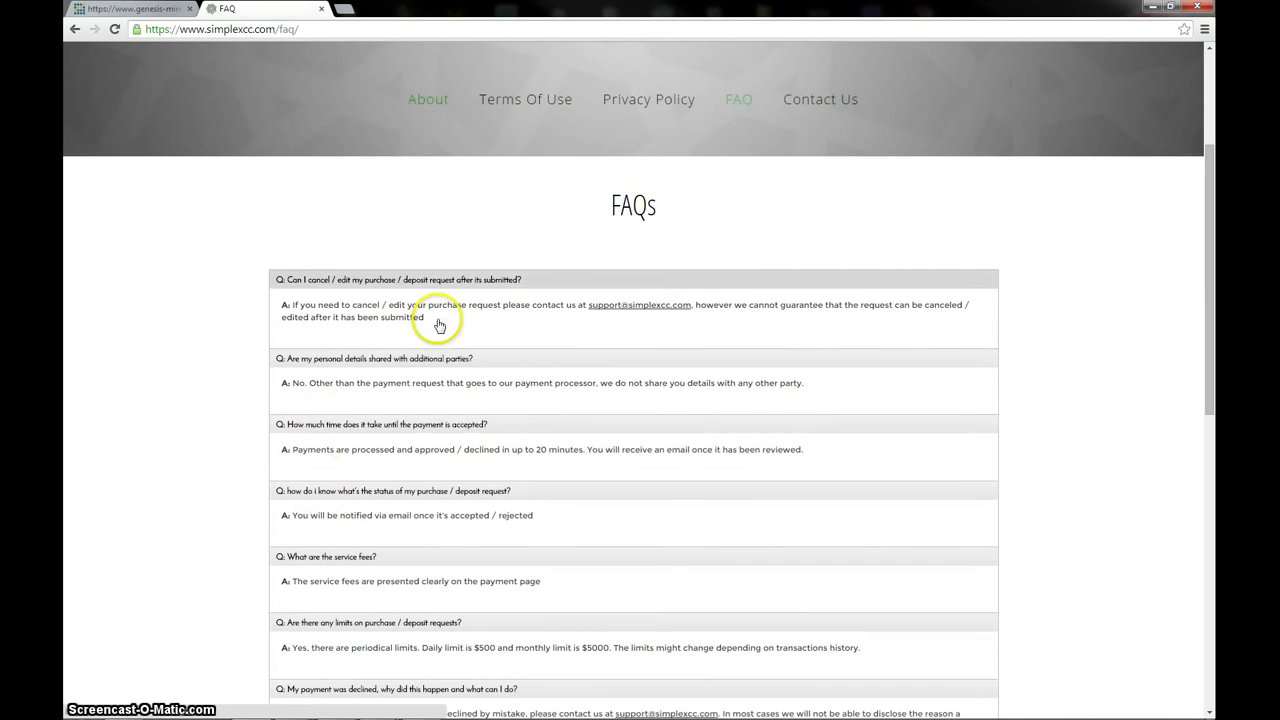
{"action": "scroll", "coordinate": [229, 443], "scroll_direction": "down", "scroll_amount": 2}
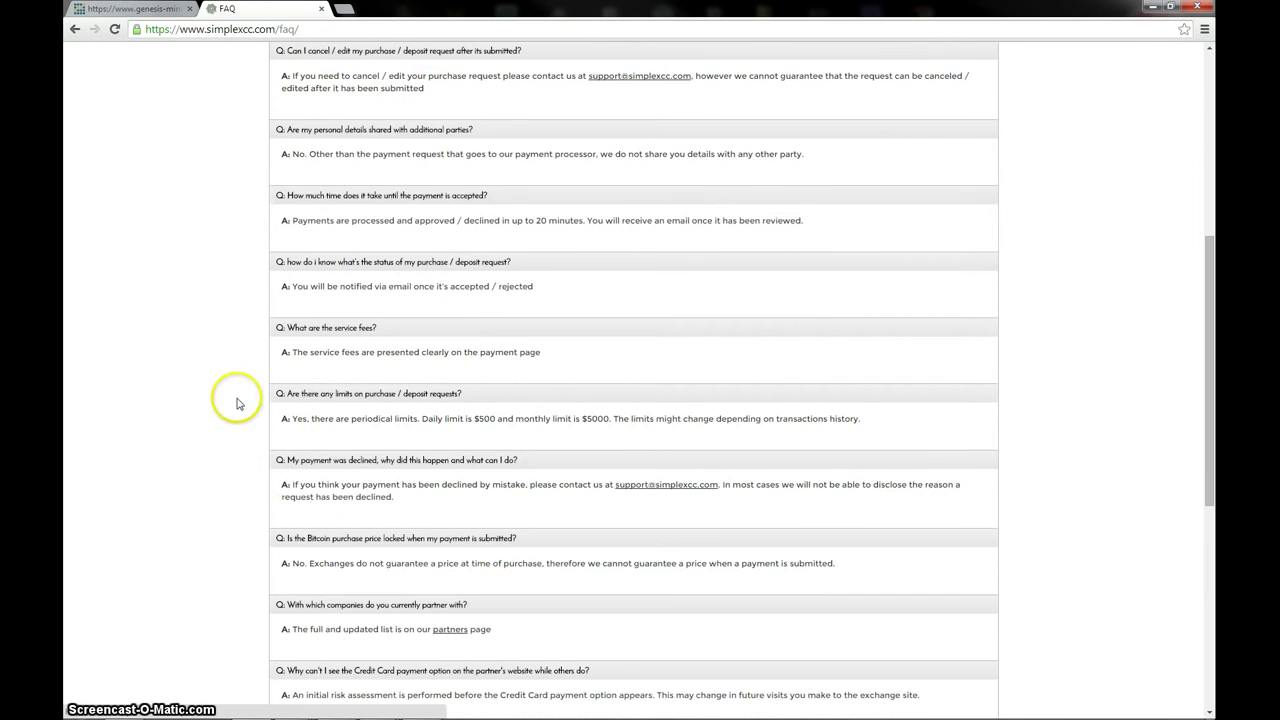
{"action": "scroll", "coordinate": [229, 400], "scroll_direction": "down", "scroll_amount": 2}
{"action": "scroll", "coordinate": [255, 440], "scroll_direction": "down", "scroll_amount": 2}
{"action": "scroll", "coordinate": [268, 478], "scroll_direction": "up", "scroll_amount": 2}
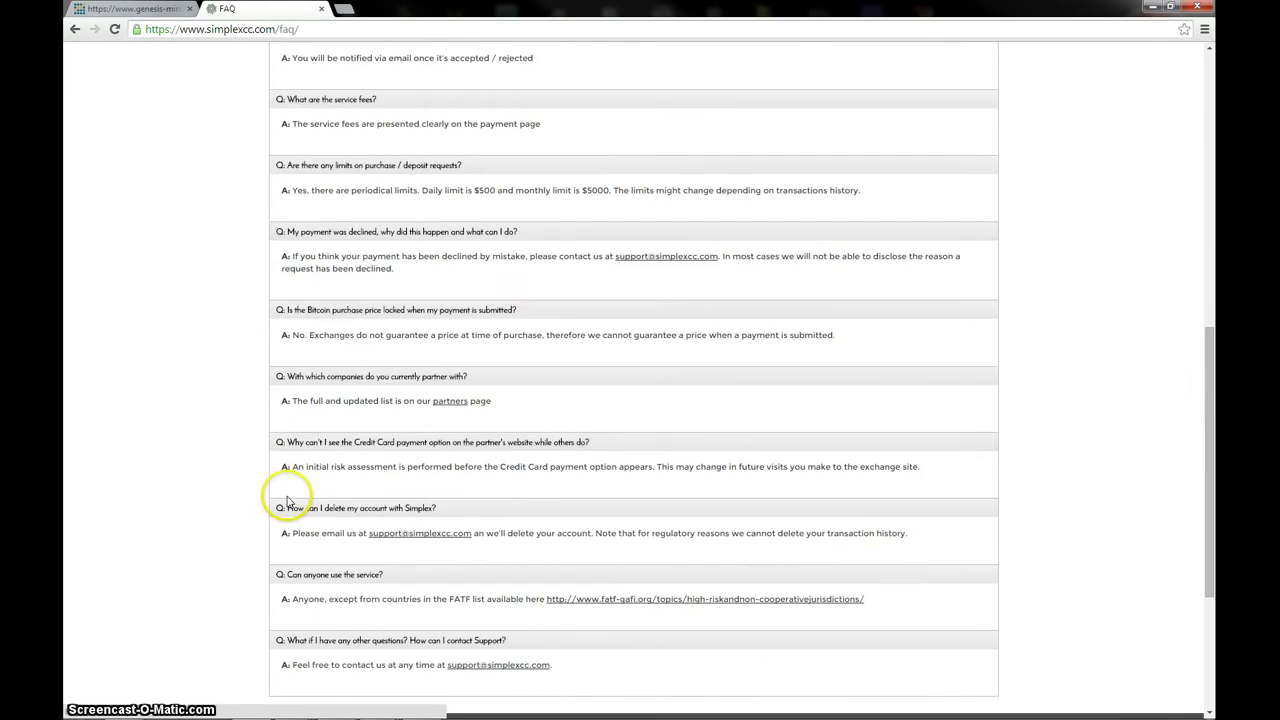
{"action": "scroll", "coordinate": [280, 495], "scroll_direction": "up", "scroll_amount": 6}
- Open and browse the Simplex About page
{"action": "left_click", "coordinate": [436, 330]}
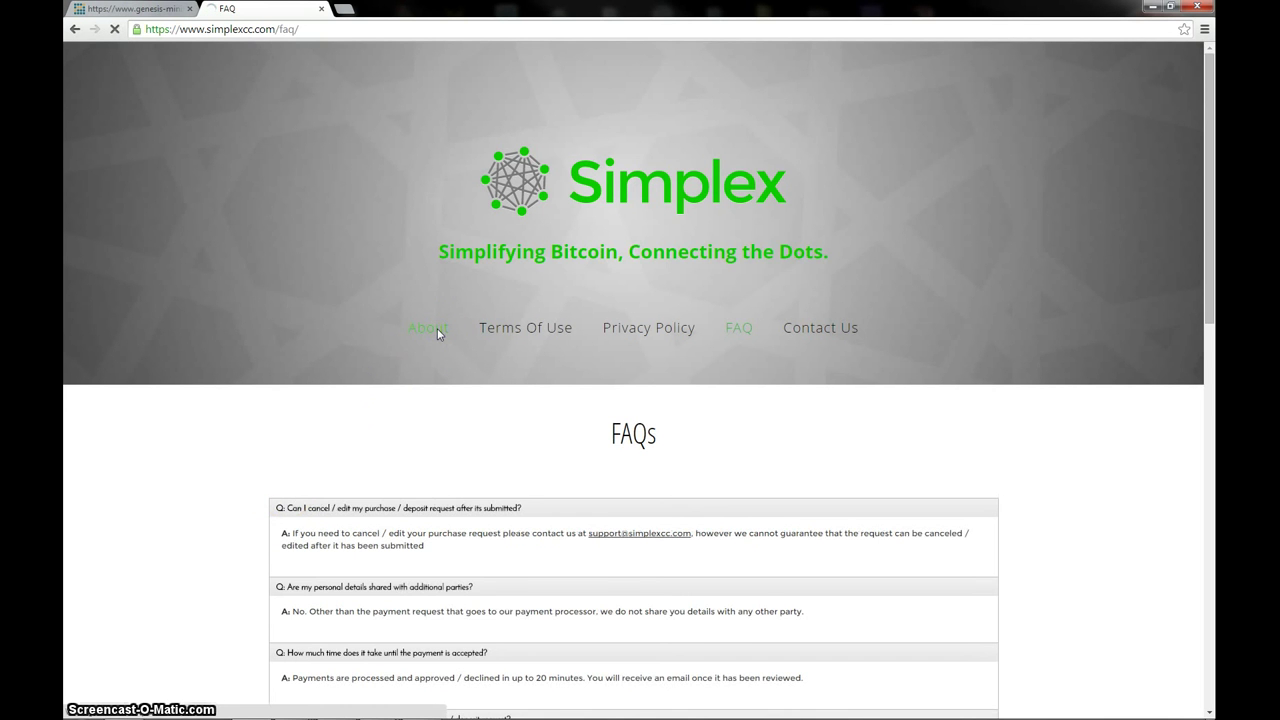
{"action": "left_click", "coordinate": [430, 330]}
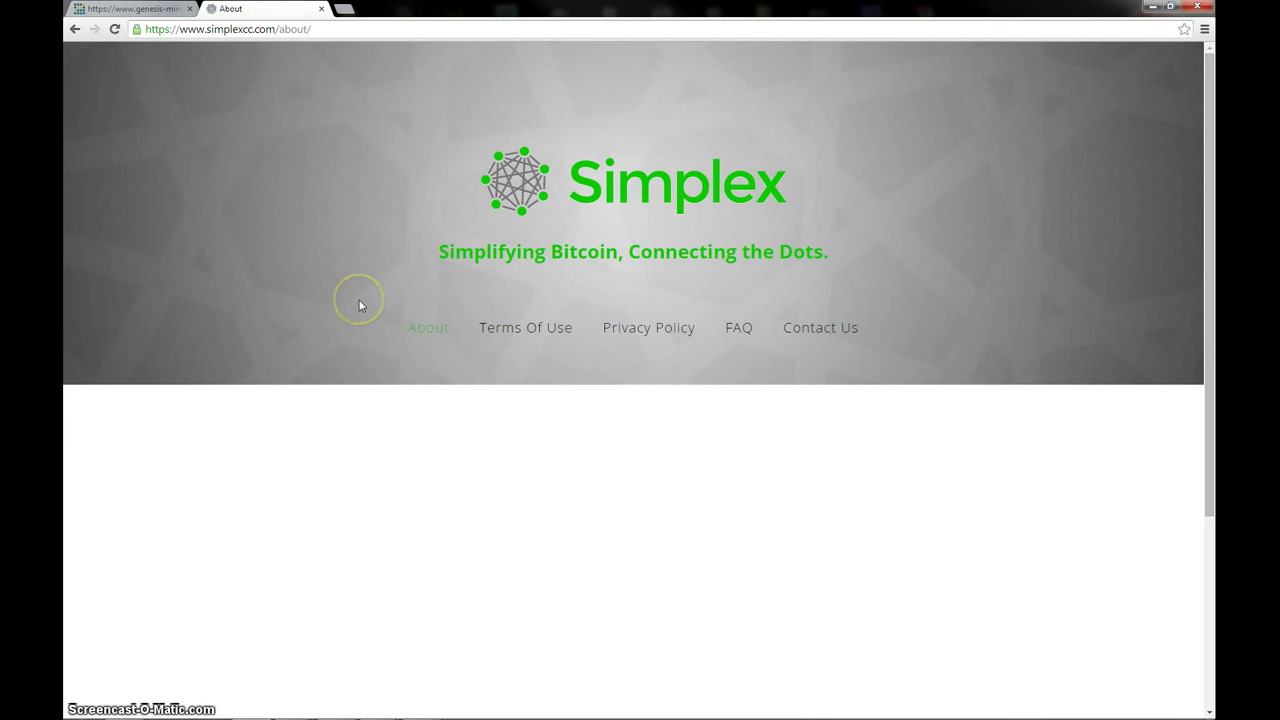
{"action": "scroll", "coordinate": [359, 304], "scroll_direction": "down", "scroll_amount": 2}
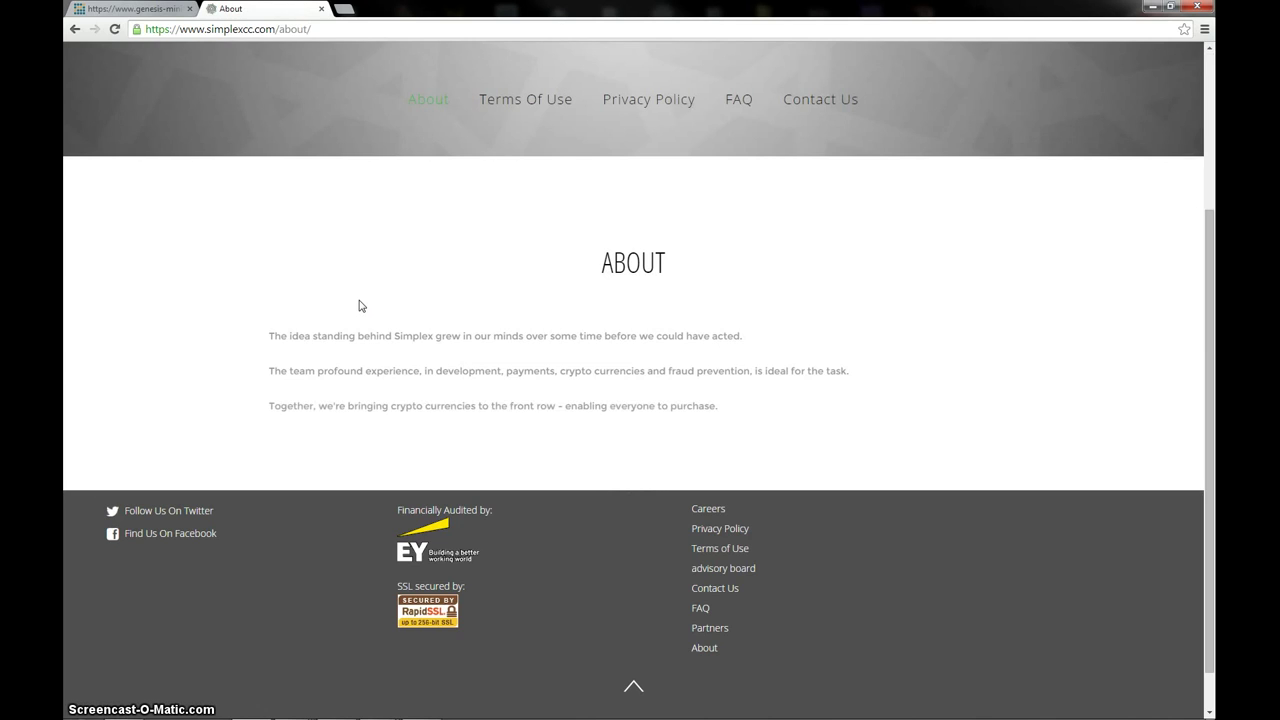
{"action": "left_click", "coordinate": [313, 336]}
{"action": "scroll", "coordinate": [234, 394], "scroll_direction": "up", "scroll_amount": 2}
{"action": "scroll", "coordinate": [234, 394], "scroll_direction": "down", "scroll_amount": 2}
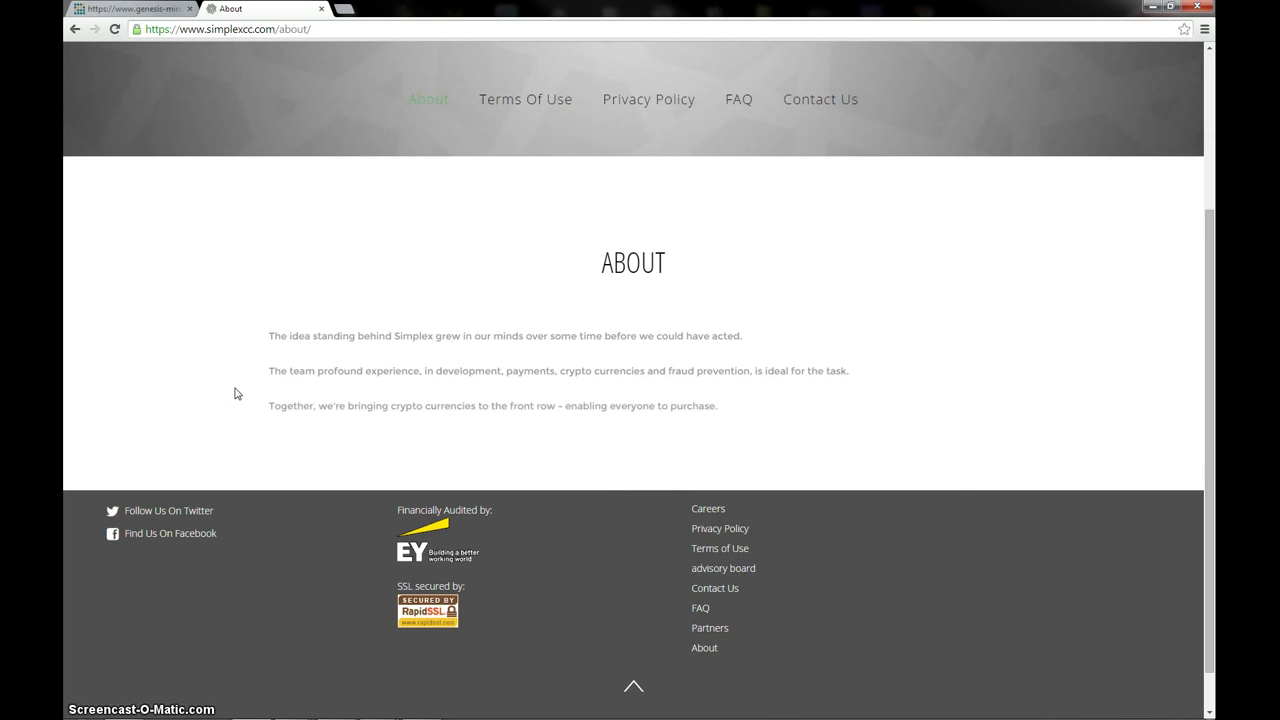
{"action": "left_click", "coordinate": [577, 484]}
- Read the Simplex Terms of Use page, then return to the FAQ
{"action": "left_click", "coordinate": [535, 105]}
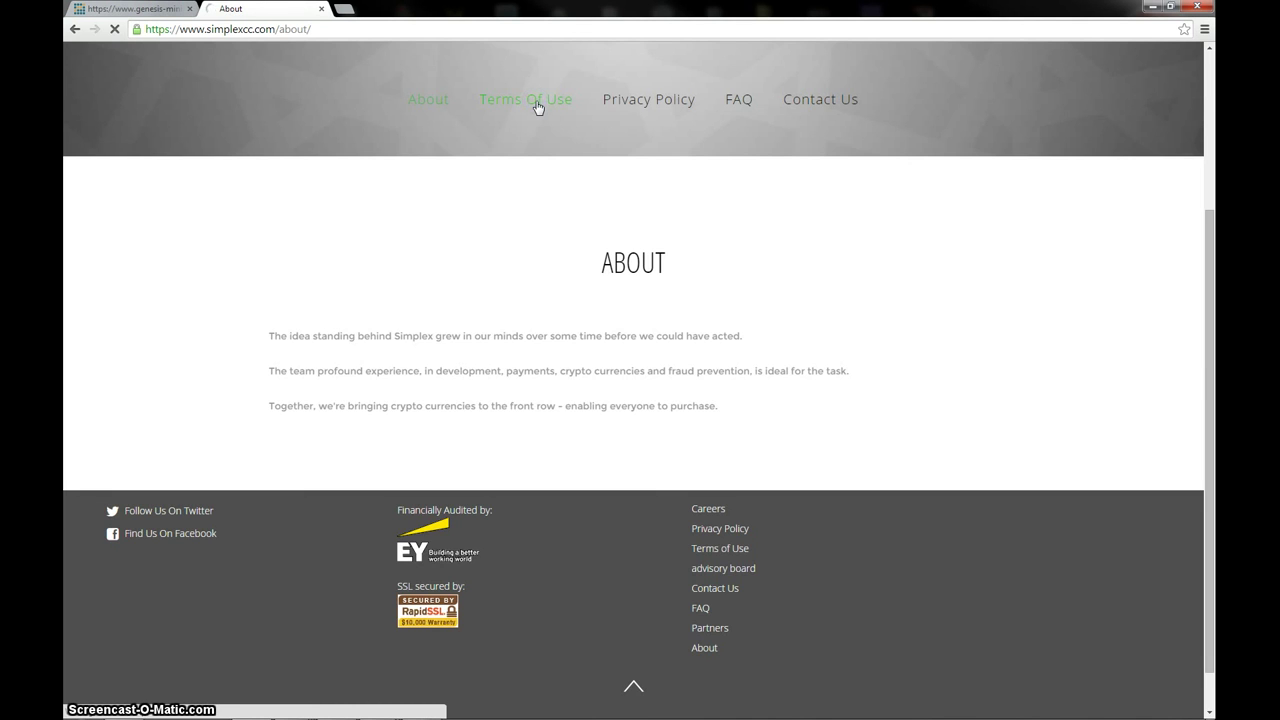
{"action": "scroll", "coordinate": [340, 290], "scroll_direction": "down", "scroll_amount": 4}
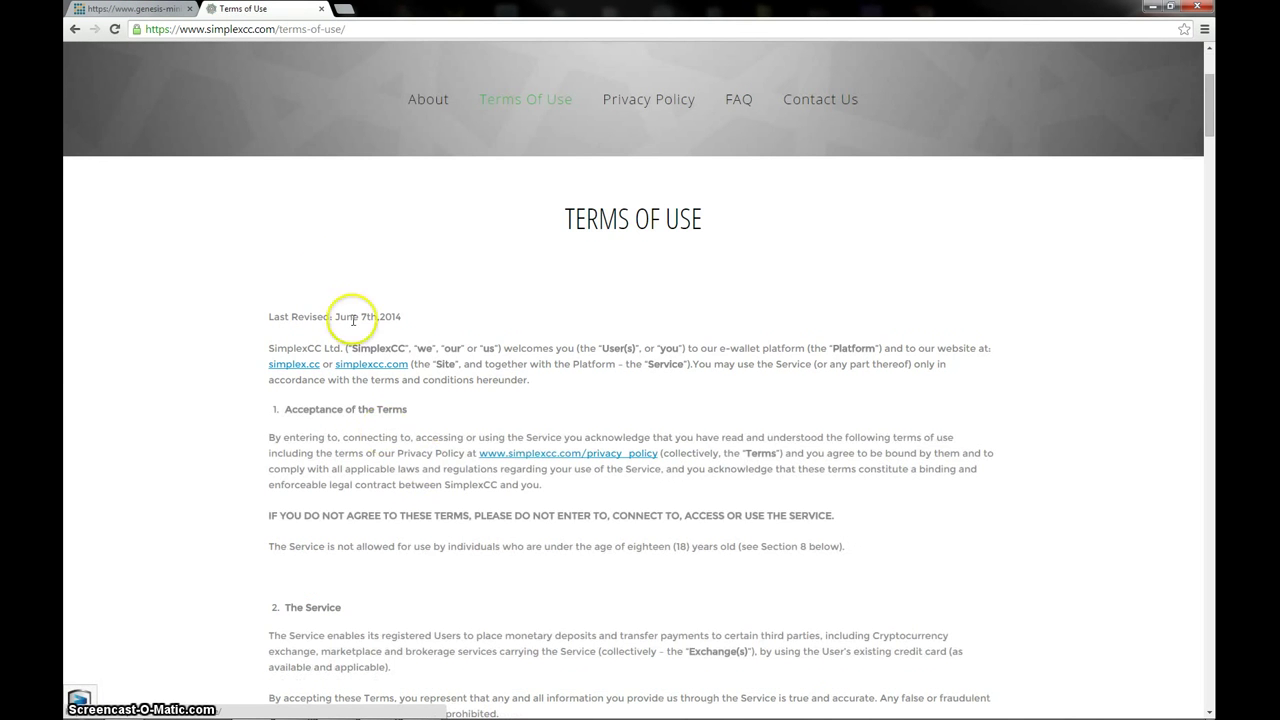
{"action": "scroll", "coordinate": [400, 451], "scroll_direction": "down", "scroll_amount": 3}
{"action": "scroll", "coordinate": [401, 451], "scroll_direction": "up", "scroll_amount": 5}
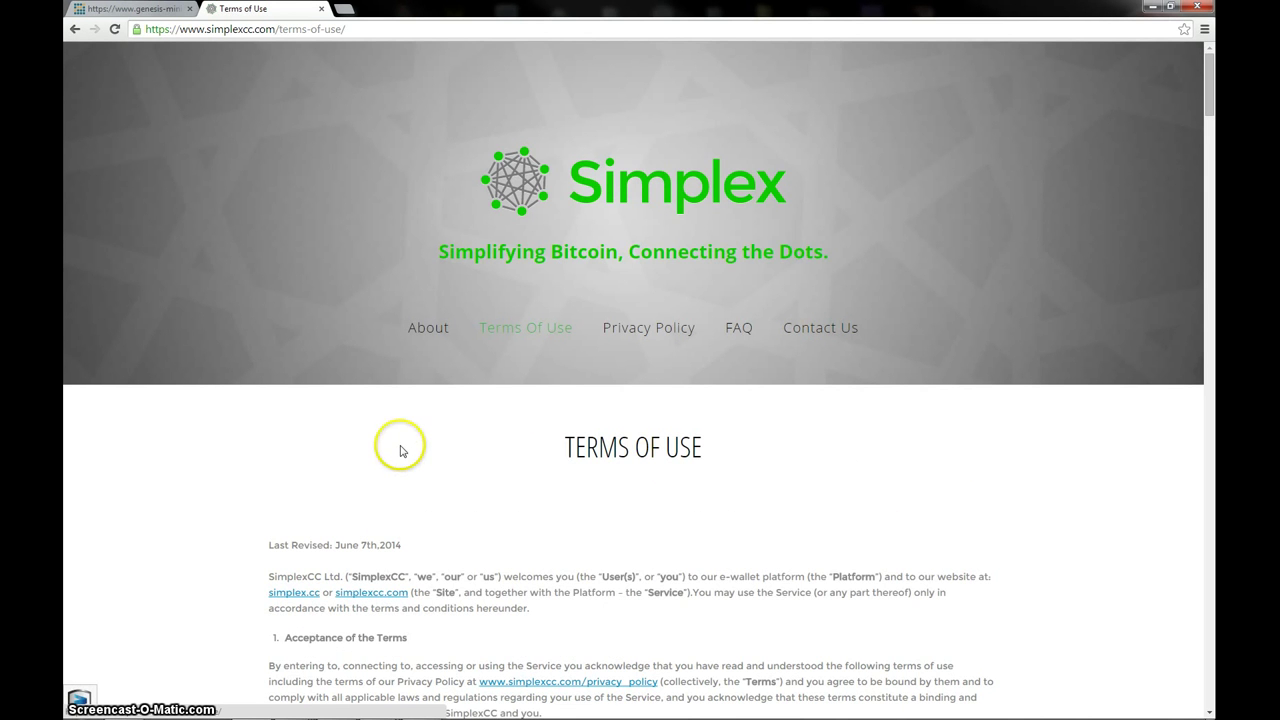
{"action": "left_click", "coordinate": [729, 335]}
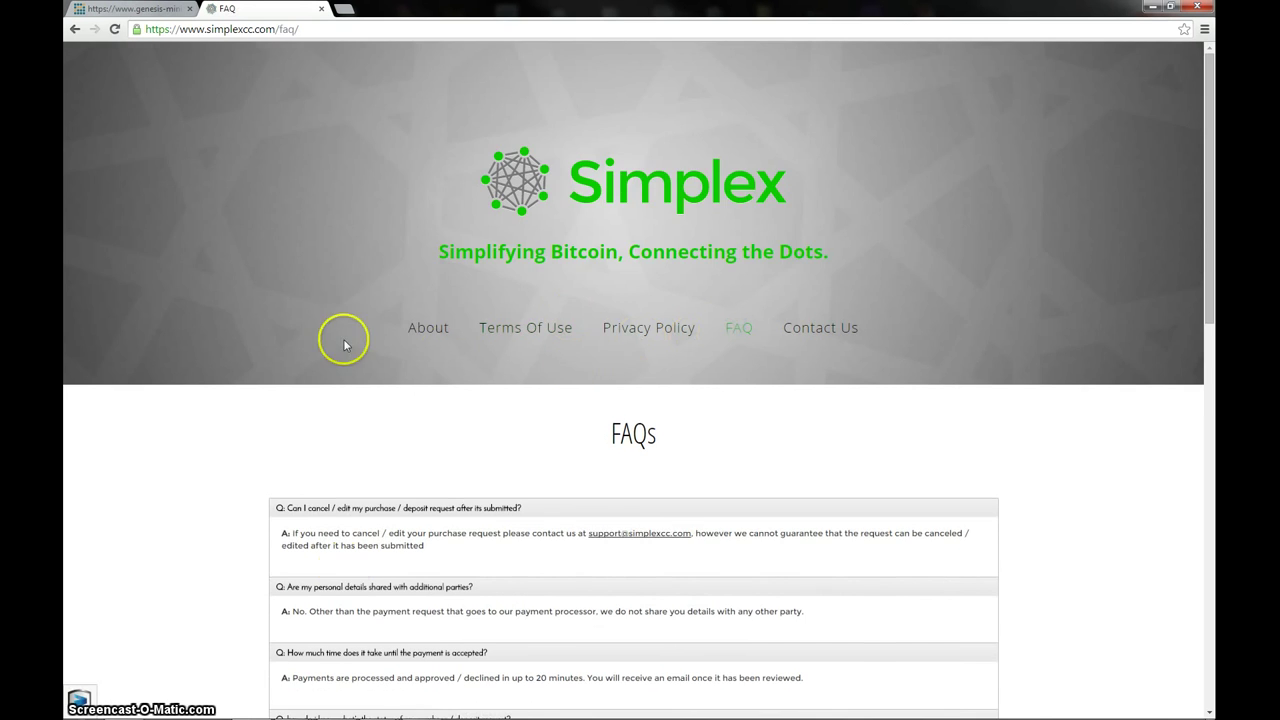
- Scroll the FAQ covering the $500 daily and $5000 monthly limits, then open About
{"action": "scroll", "coordinate": [330, 335], "scroll_direction": "down", "scroll_amount": 2}
{"action": "scroll", "coordinate": [229, 263], "scroll_direction": "down", "scroll_amount": 2}
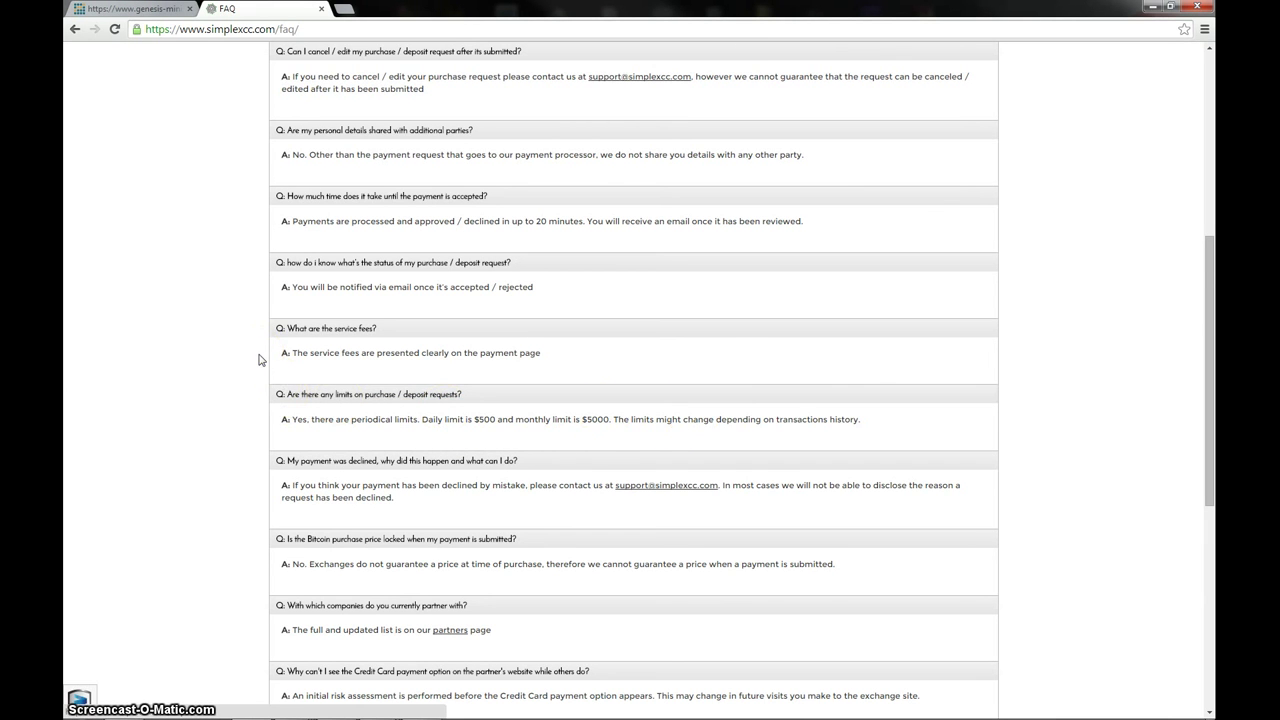
{"action": "scroll", "coordinate": [262, 430], "scroll_direction": "down", "scroll_amount": 3}
{"action": "scroll", "coordinate": [268, 490], "scroll_direction": "down", "scroll_amount": 3}
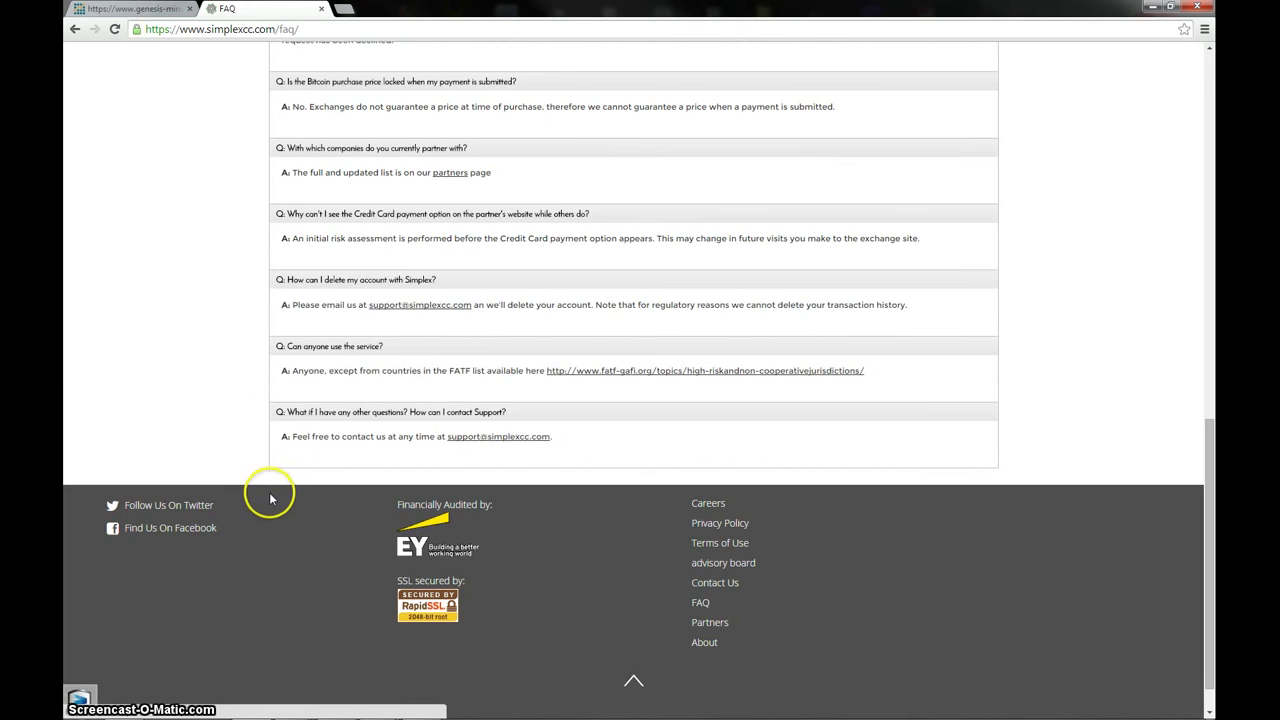
{"action": "scroll", "coordinate": [268, 485], "scroll_direction": "up", "scroll_amount": 15}
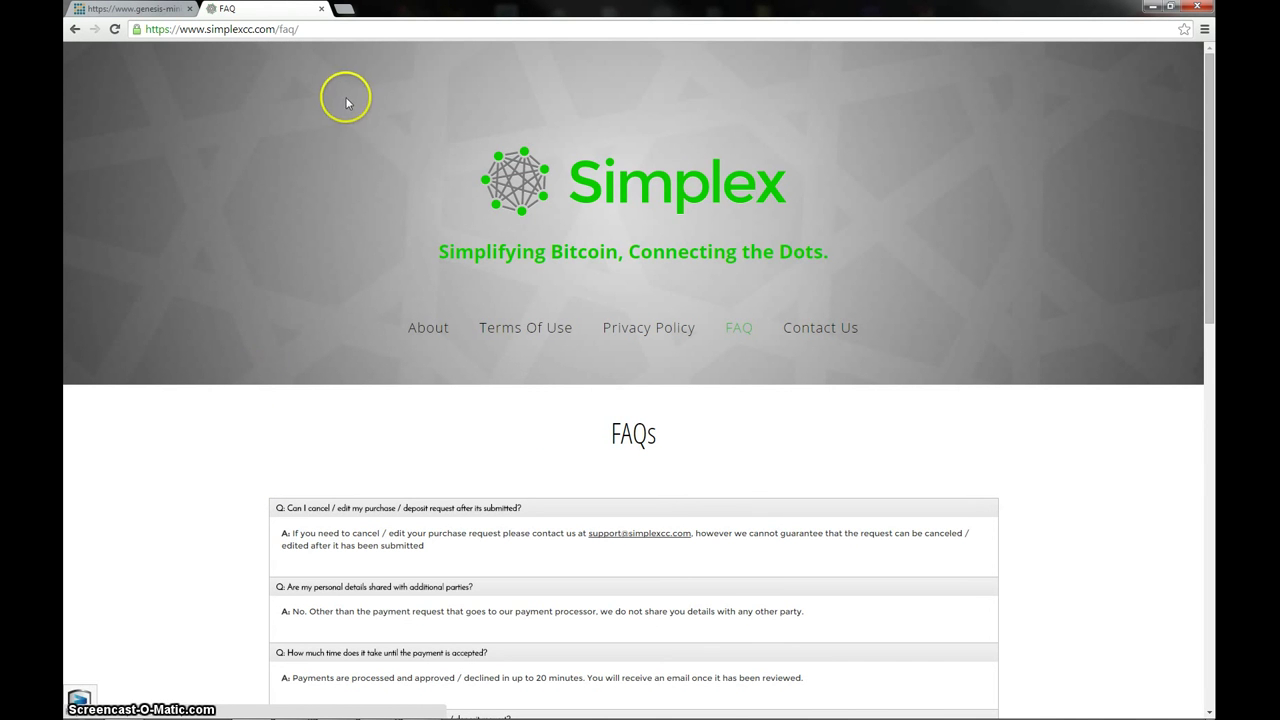
{"action": "left_click", "coordinate": [418, 331]}
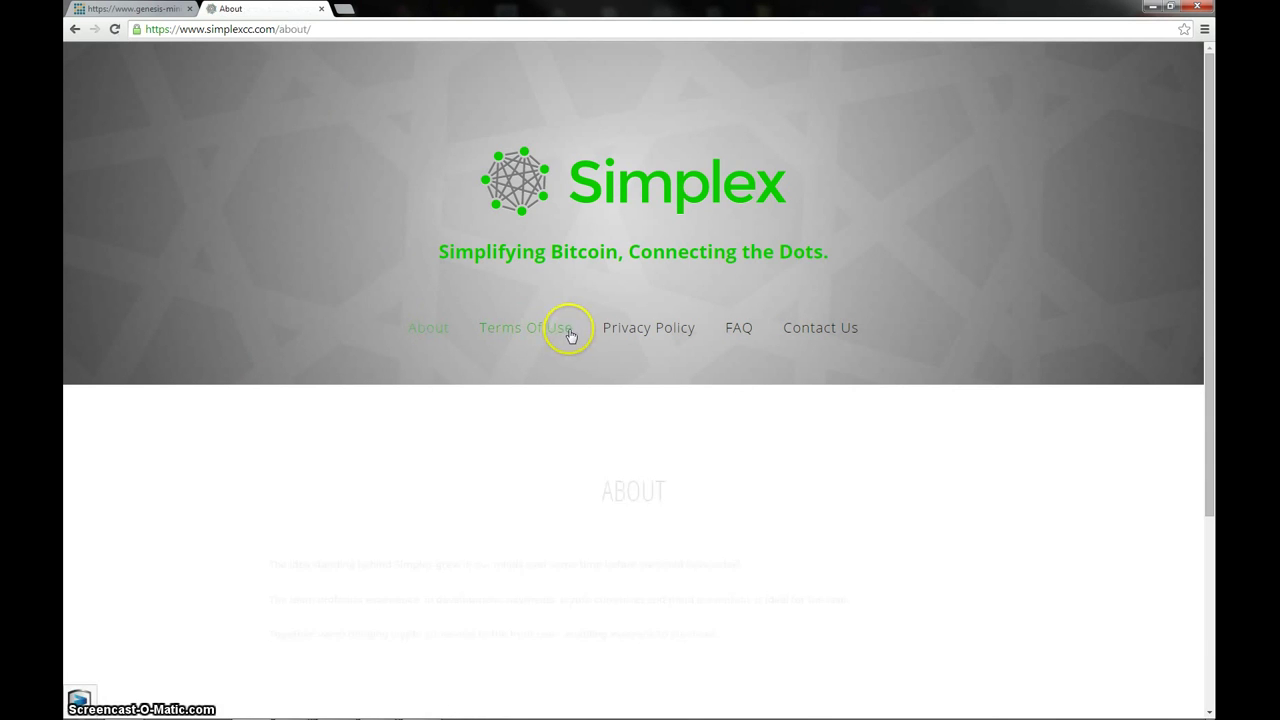
- Return to the Genesis Mining tab showing the USD 78.97 order summary
{"action": "left_click", "coordinate": [161, 10]}
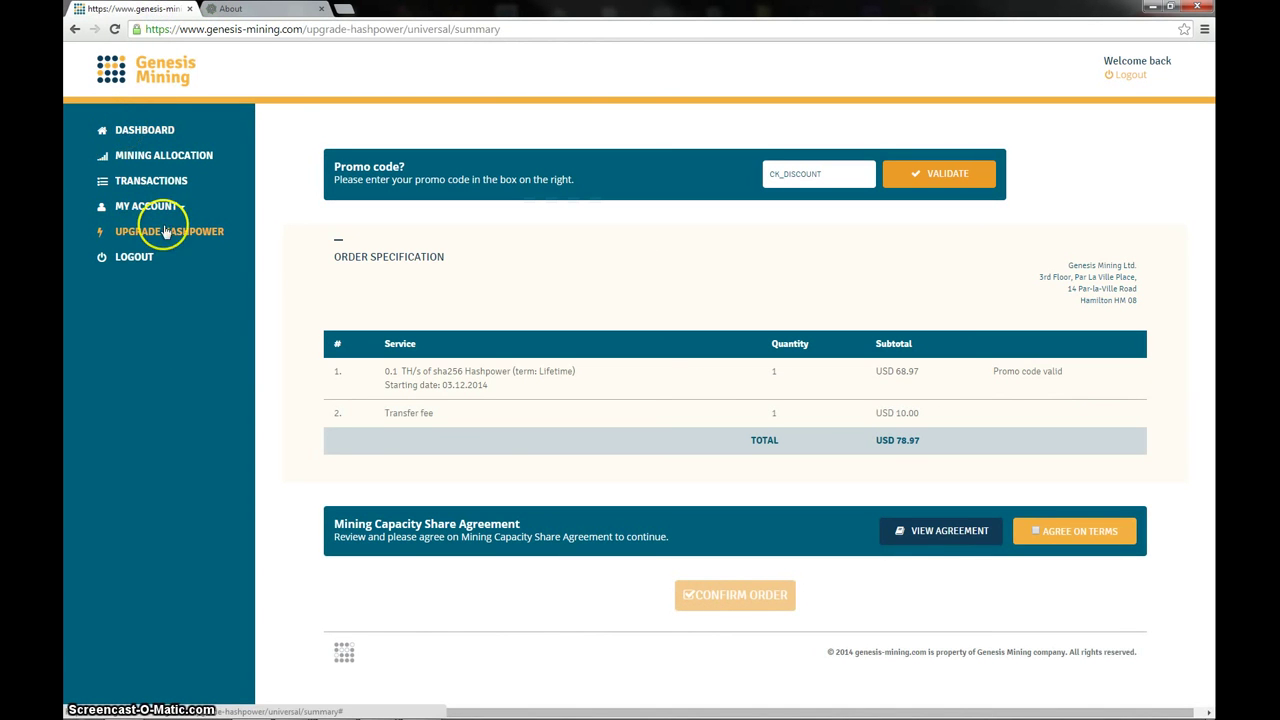